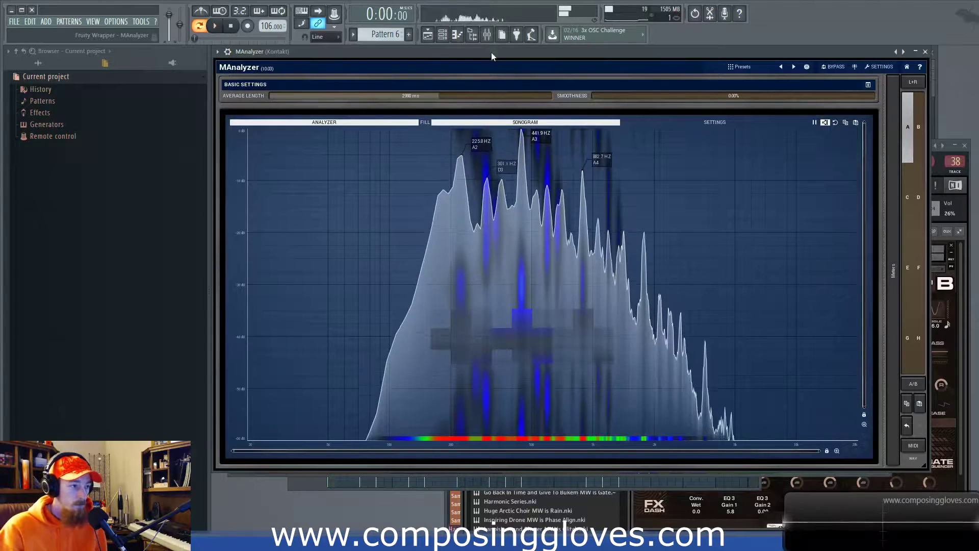
Stop playback so MAnalyzer's harmonic peaks fade to a near-empty sonogram.
{"action": "key", "text": "space"}
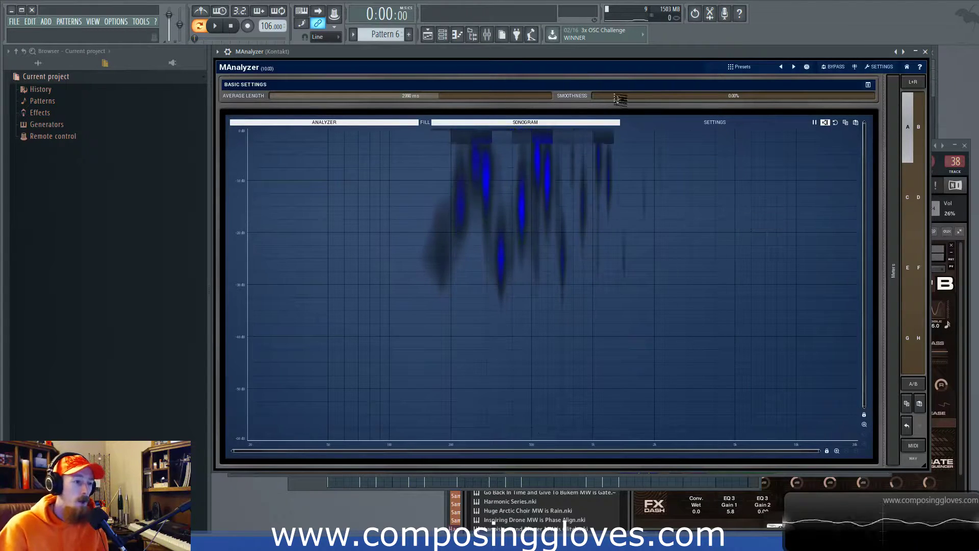
Reposition and resize the MAnalyzer window so it sits beside the mixer channels and effect slots.
{"action": "left_click_drag", "start_coordinate": [551, 52], "coordinate": [557, 56]}
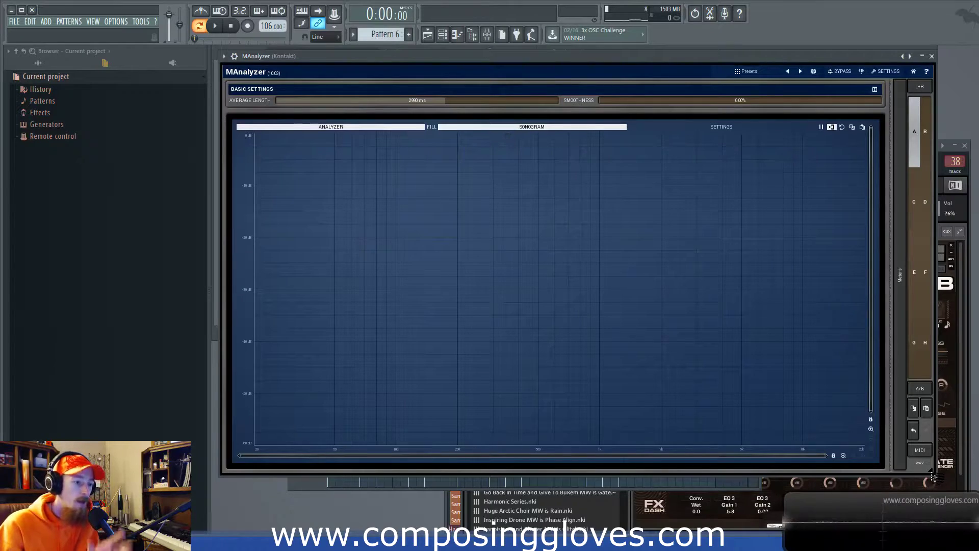
{"action": "left_click_drag", "start_coordinate": [933, 476], "coordinate": [537, 295]}
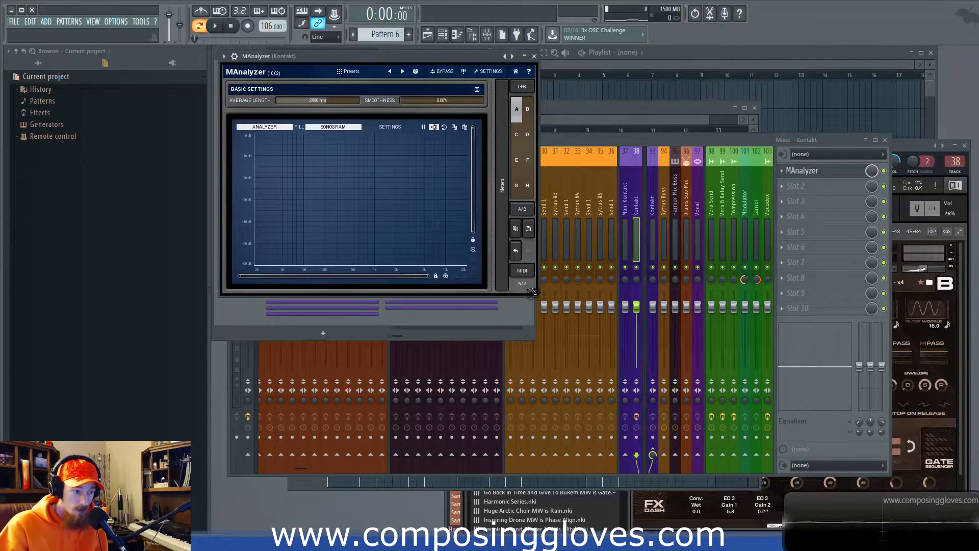
{"action": "left_click_drag", "start_coordinate": [532, 292], "coordinate": [626, 319]}
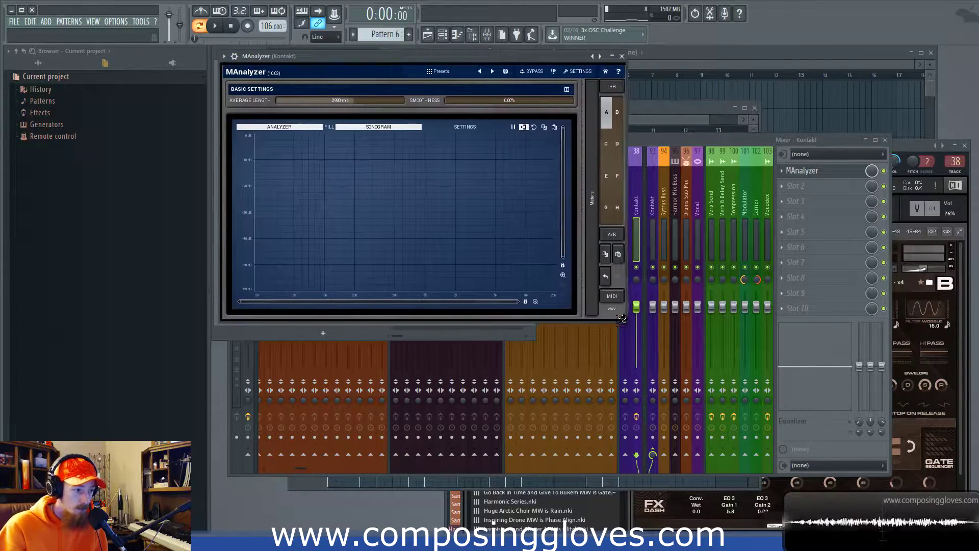
{"action": "left_click_drag", "start_coordinate": [623, 316], "coordinate": [609, 317]}
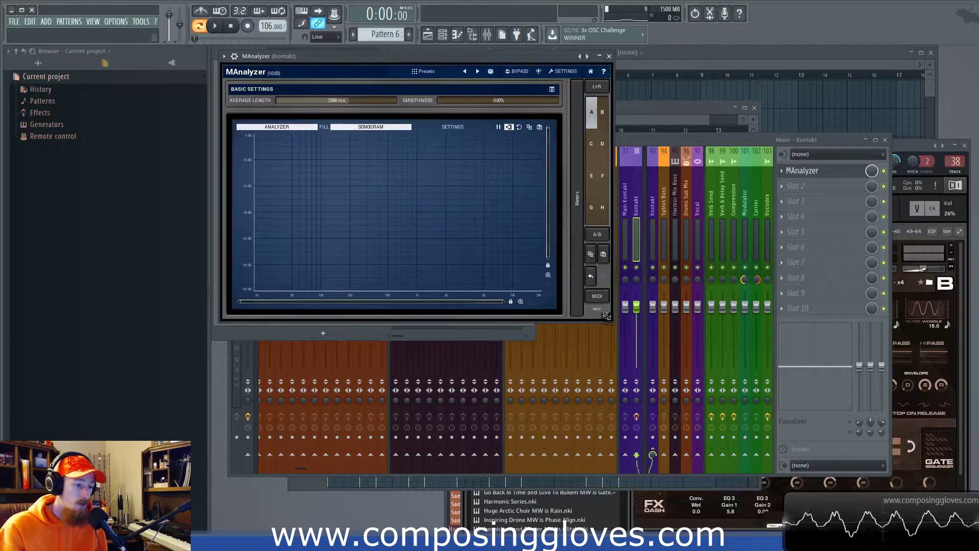
{"action": "left_click_drag", "start_coordinate": [610, 318], "coordinate": [799, 382]}
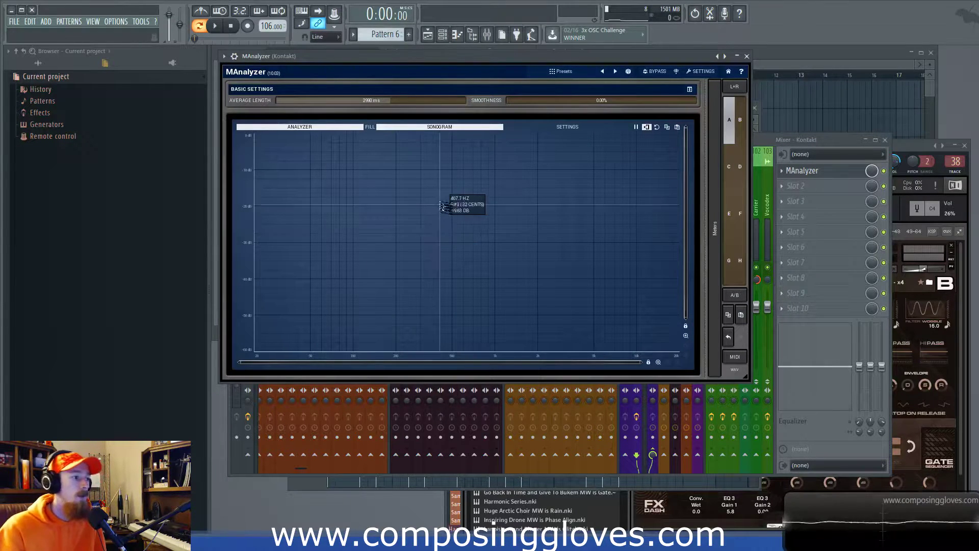
{"action": "left_click_drag", "start_coordinate": [364, 62], "coordinate": [382, 79]}
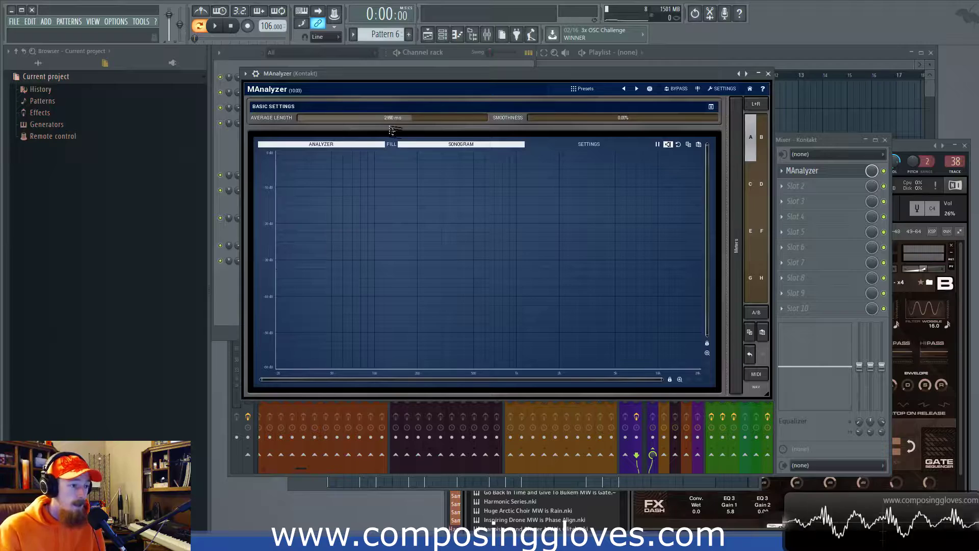
Set MAnalyzer's average length to 0 ms and play to show F3, C4, F4, F5 peaks.
{"action": "left_click_drag", "start_coordinate": [407, 122], "coordinate": [411, 124]}
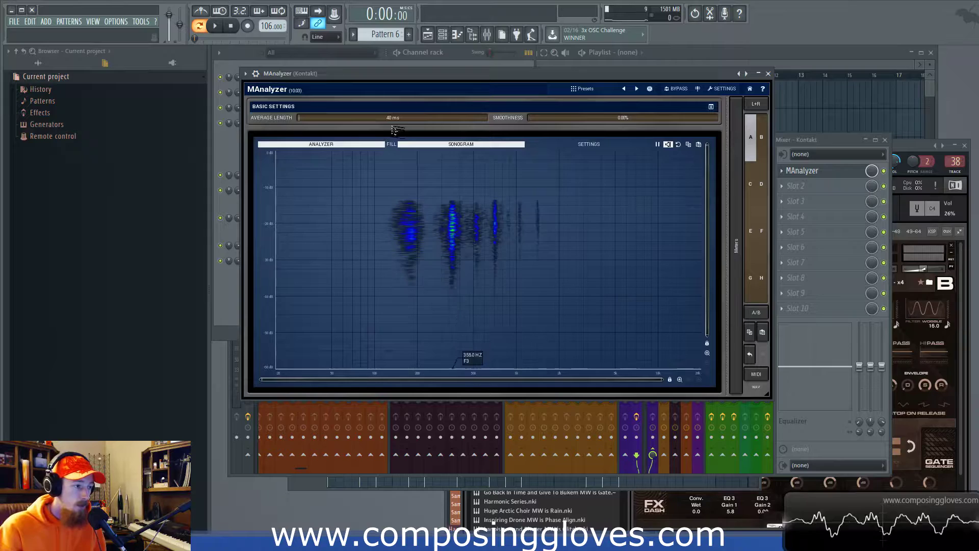
{"action": "key", "text": "space"}
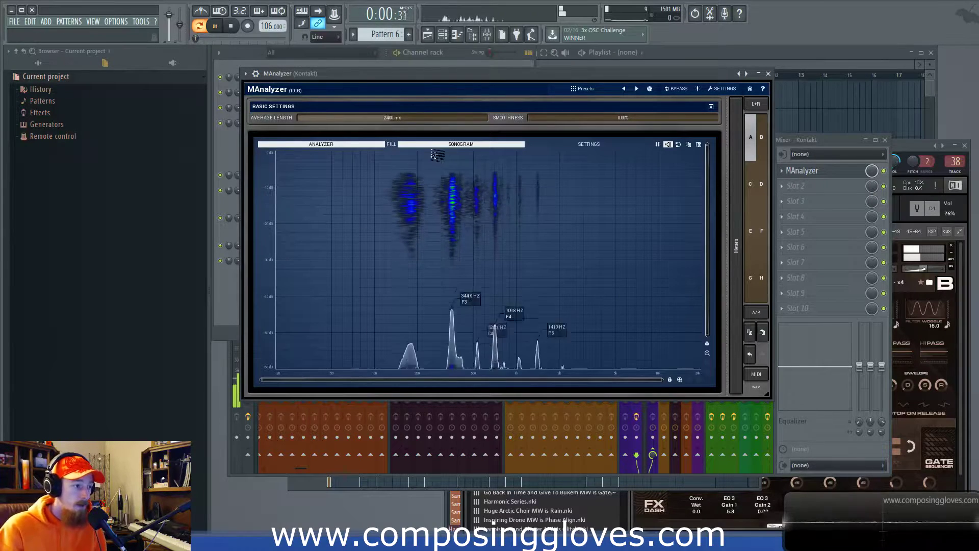
With playback stopped, raise smoothness to about 9.6%, return it to 0%, and enable Fill.
{"action": "key", "text": "space"}
{"action": "mouse_move", "coordinate": [638, 121]}
{"action": "left_mouse_down"}
{"action": "mouse_move", "coordinate": [643, 128]}
{"action": "mouse_move", "coordinate": [645, 118]}
{"action": "left_mouse_up"}
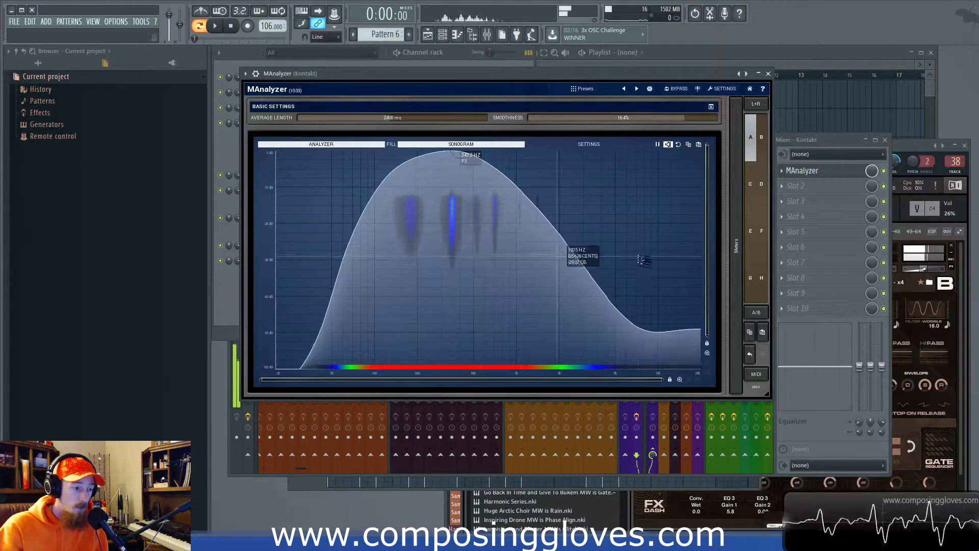
{"action": "left_click_drag", "start_coordinate": [651, 125], "coordinate": [556, 255]}
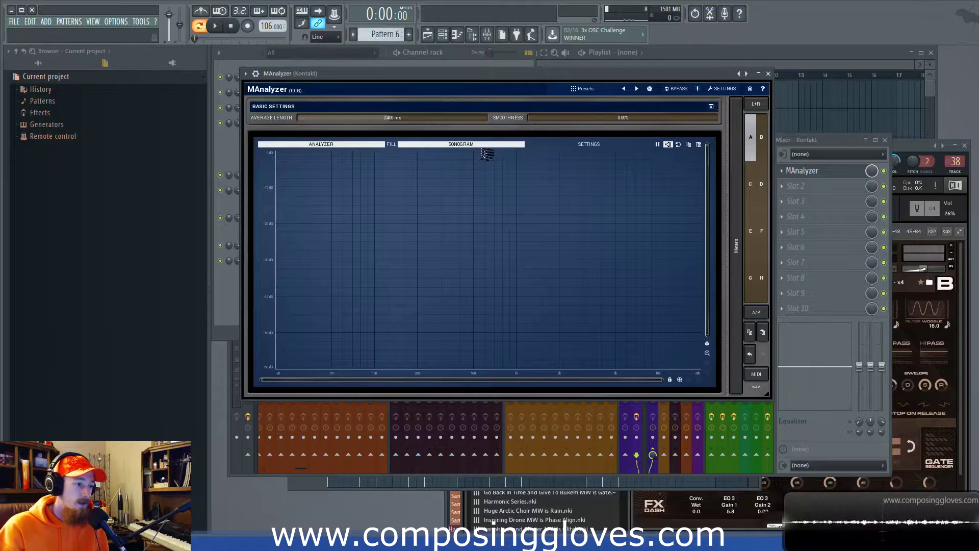
{"action": "left_click", "coordinate": [391, 144]}
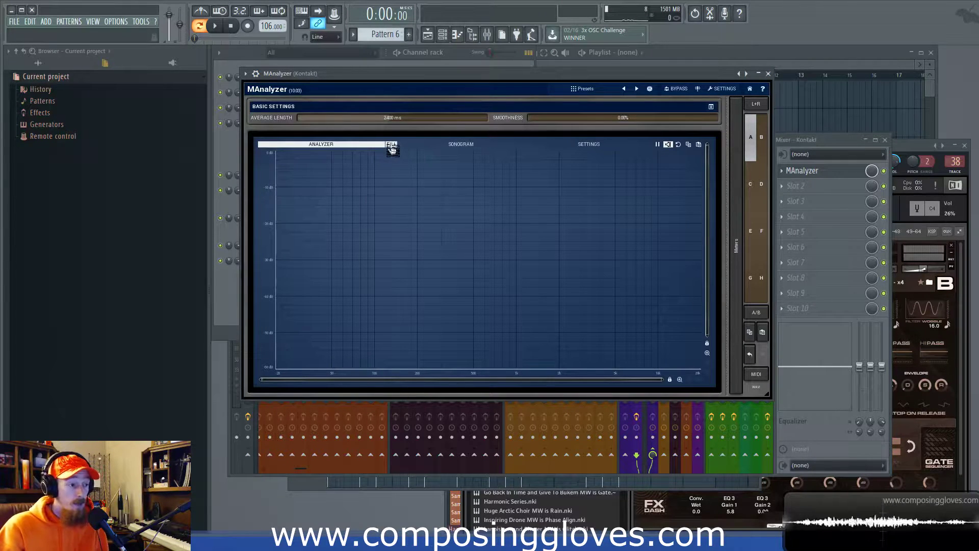
Briefly play and stop the track to check the filled spectrum, then open Settings.
{"action": "key", "text": "space"}
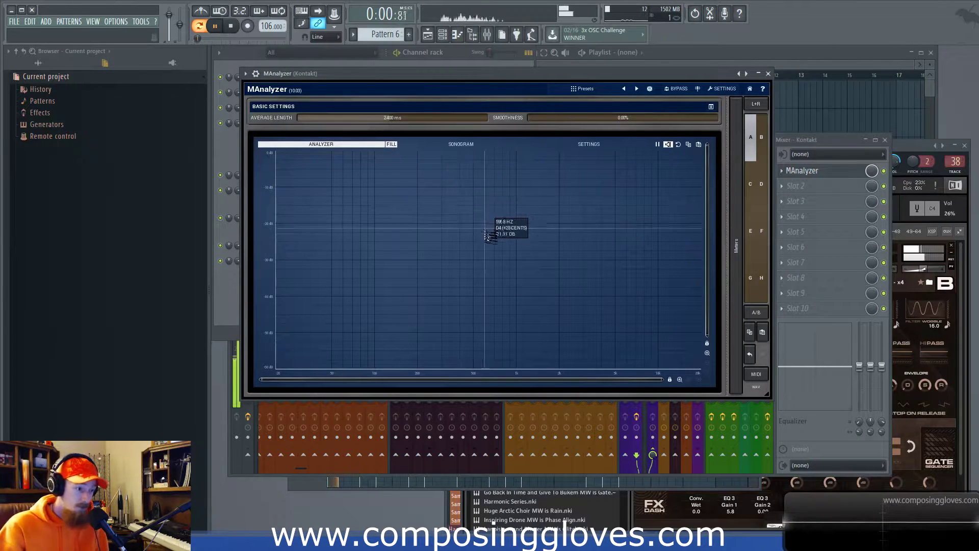
{"action": "key", "text": "space"}
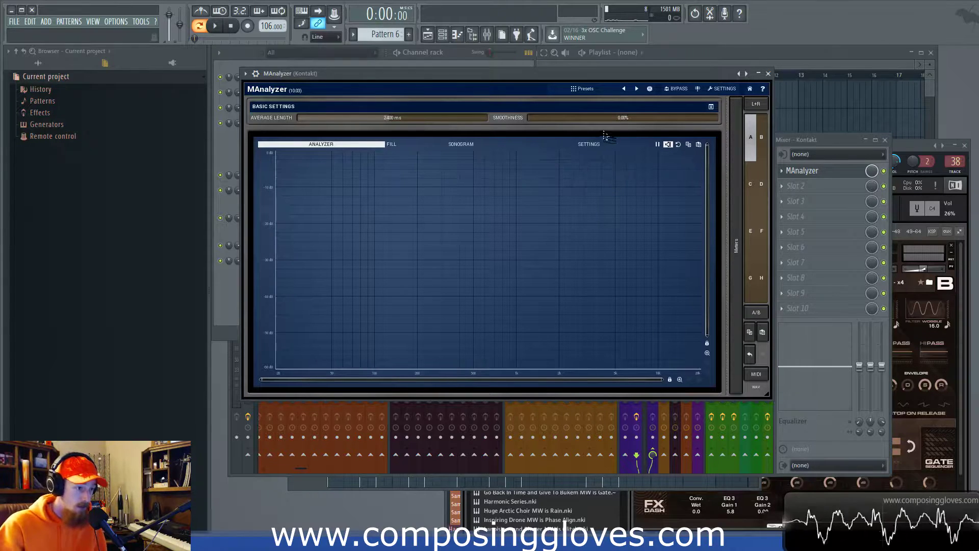
{"action": "left_click", "coordinate": [588, 145]}
Try the 1/3 octave and 1 octave view types, then set the view type back to Normal.
{"action": "left_click_drag", "start_coordinate": [680, 119], "coordinate": [512, 129]}
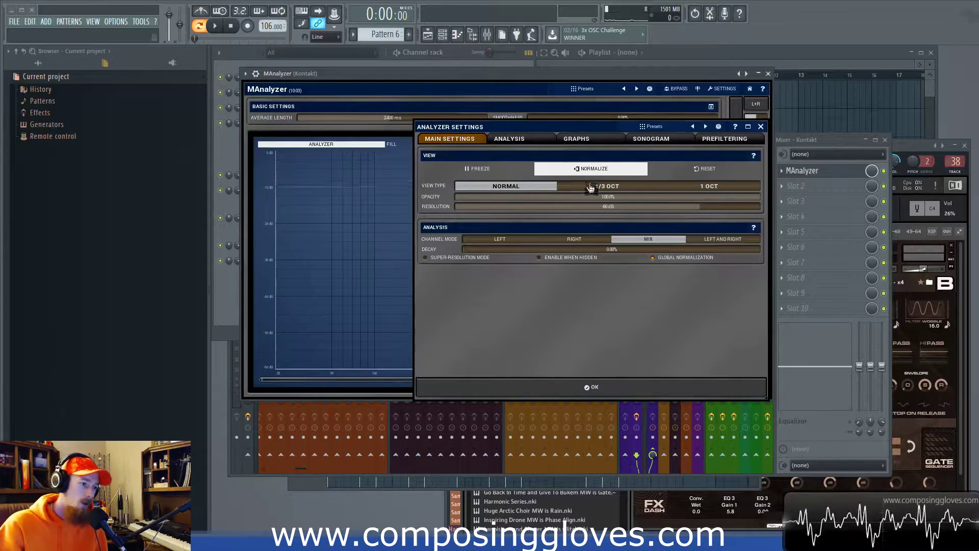
{"action": "left_click", "coordinate": [609, 190]}
{"action": "left_click", "coordinate": [691, 191]}
{"action": "left_click", "coordinate": [622, 192]}
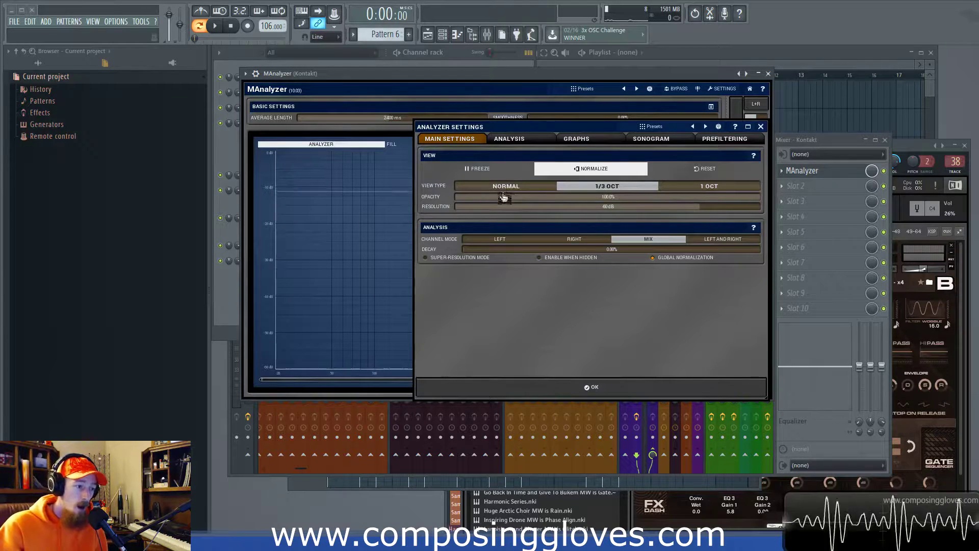
{"action": "left_click", "coordinate": [520, 186]}
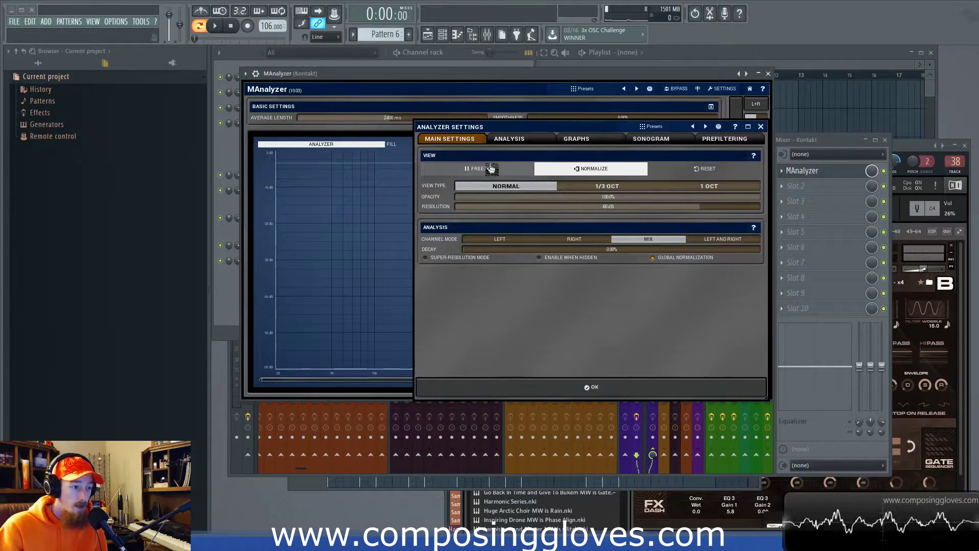
Browse the Analysis and Graphs settings pages, moving the dialog further left.
{"action": "left_click", "coordinate": [536, 142]}
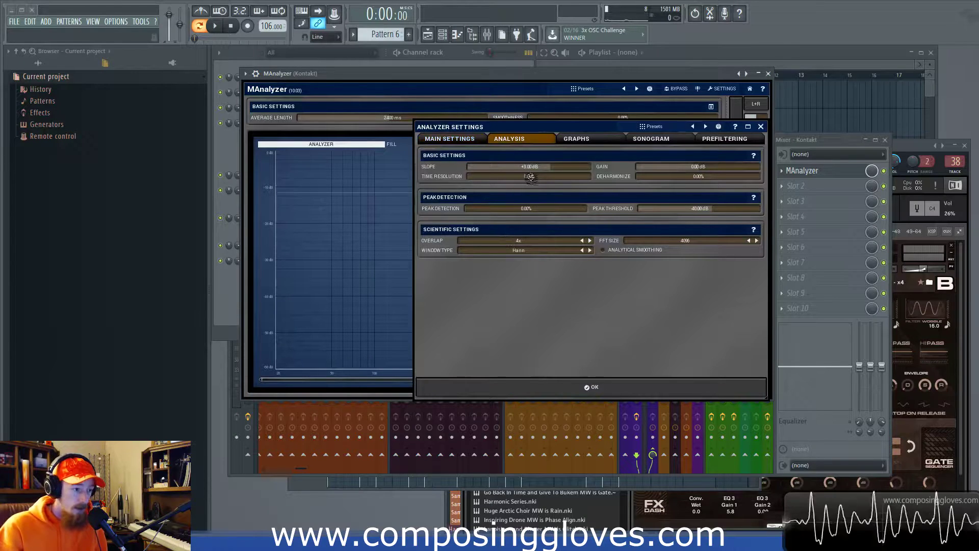
{"action": "left_click", "coordinate": [593, 145]}
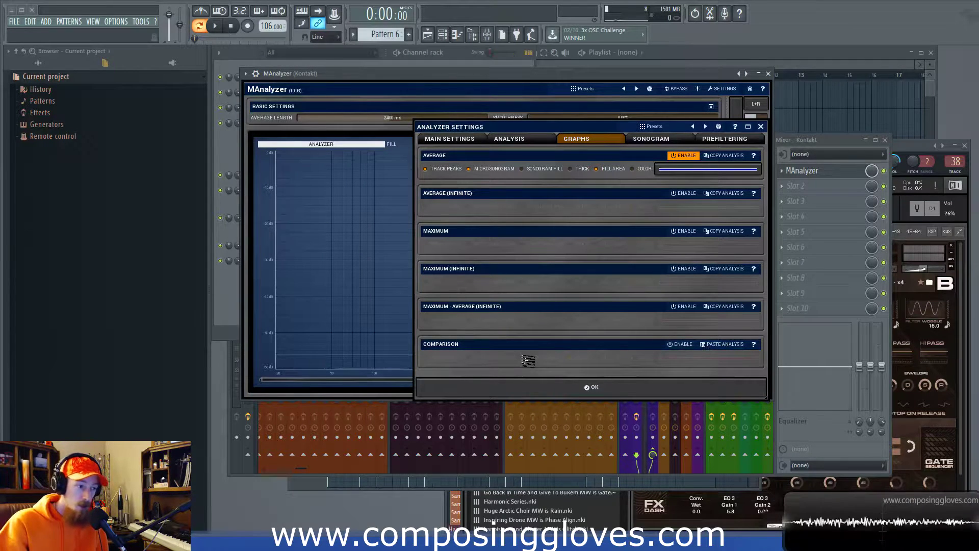
{"action": "left_click_drag", "start_coordinate": [584, 132], "coordinate": [526, 133]}
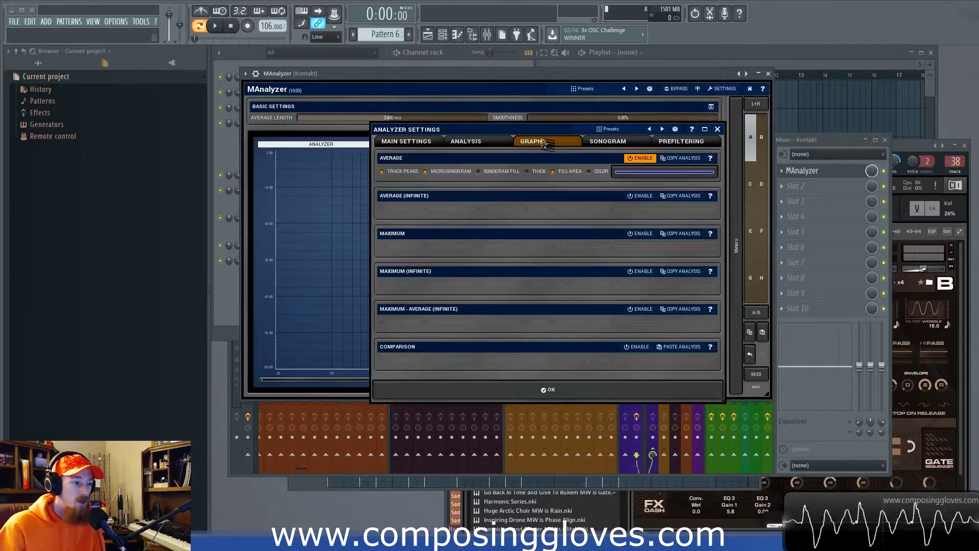
{"action": "left_click", "coordinate": [491, 146]}
{"action": "left_click", "coordinate": [538, 145]}
Look through the Analysis, Graphs, Sonogram and Prefiltering settings pages.
{"action": "left_click", "coordinate": [494, 145]}
{"action": "left_click", "coordinate": [545, 147]}
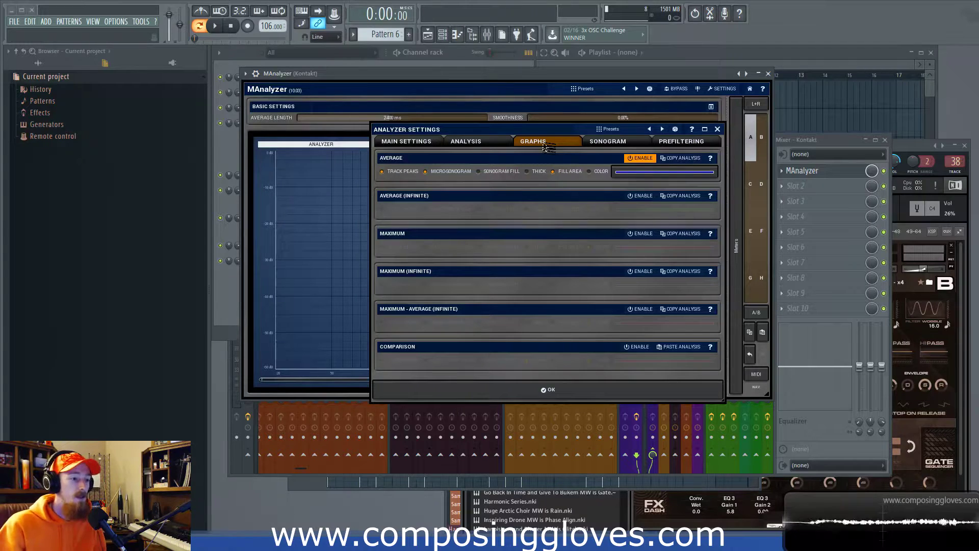
{"action": "left_click", "coordinate": [606, 144]}
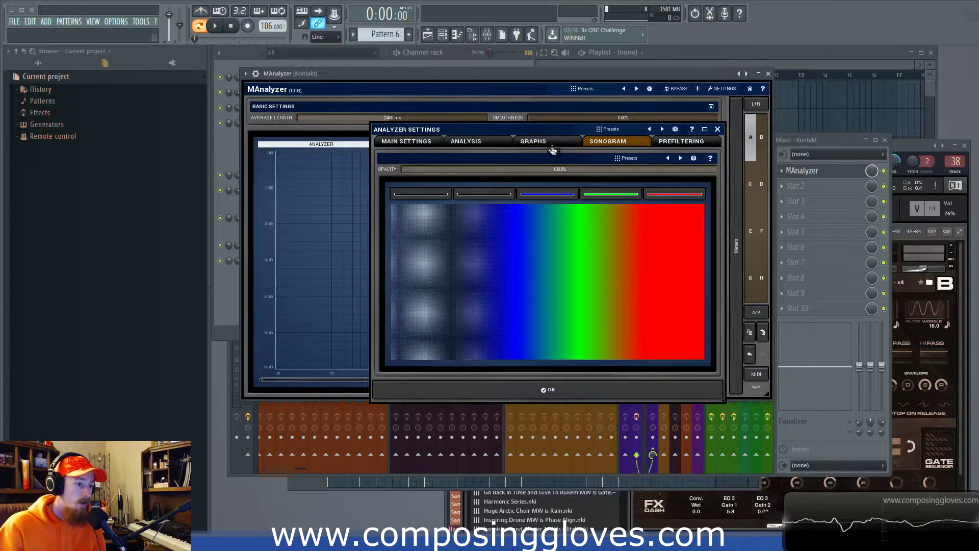
{"action": "left_click", "coordinate": [554, 146]}
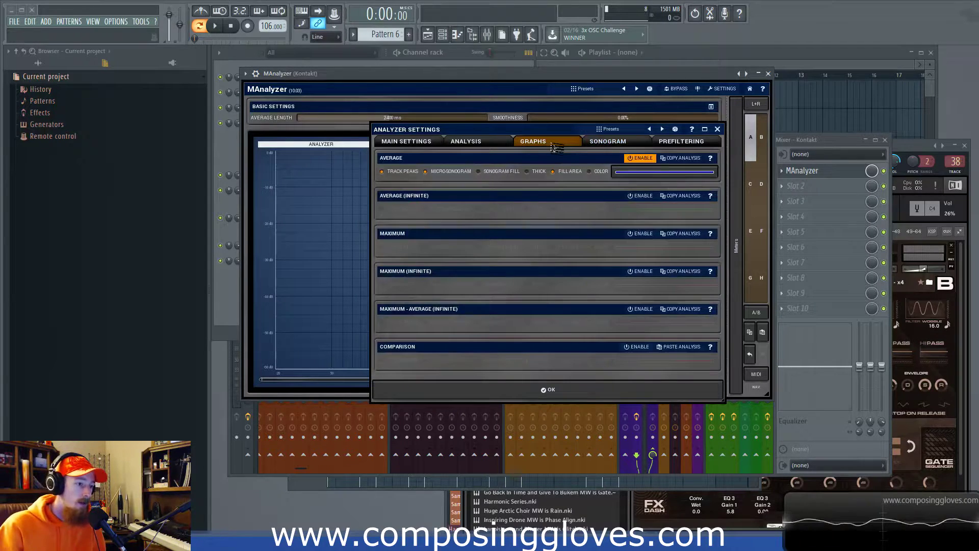
{"action": "left_click", "coordinate": [618, 146]}
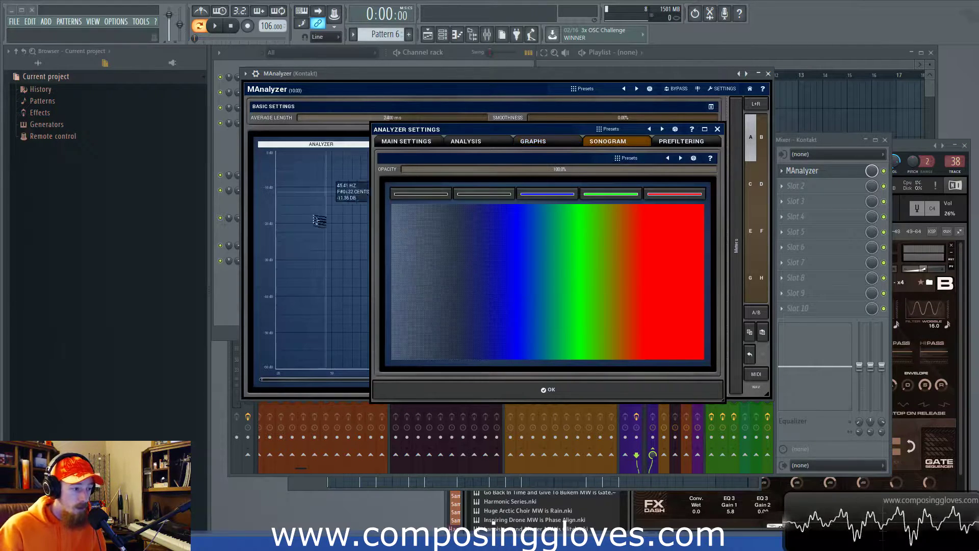
{"action": "left_click", "coordinate": [677, 142]}
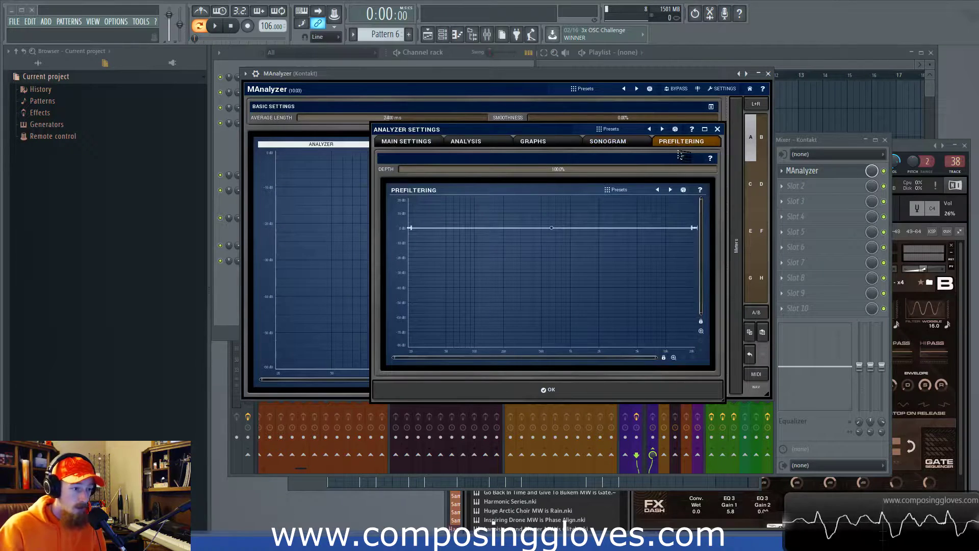
Glance at the prefiltering presets, return to Main Settings, and close the dialog.
{"action": "left_click", "coordinate": [609, 129]}
{"action": "left_click", "coordinate": [629, 159]}
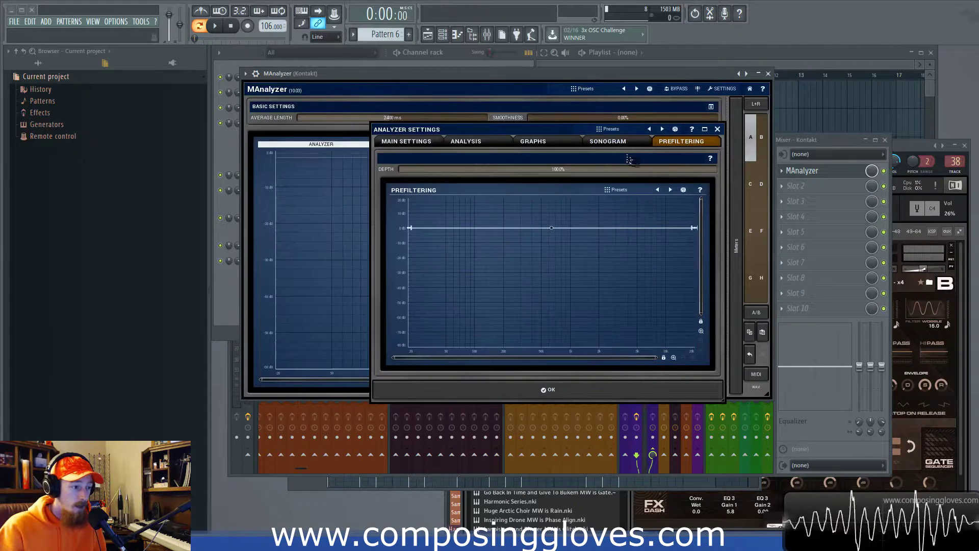
{"action": "left_click", "coordinate": [608, 141]}
{"action": "left_click", "coordinate": [533, 141]}
{"action": "left_click", "coordinate": [466, 141]}
{"action": "left_click", "coordinate": [414, 142]}
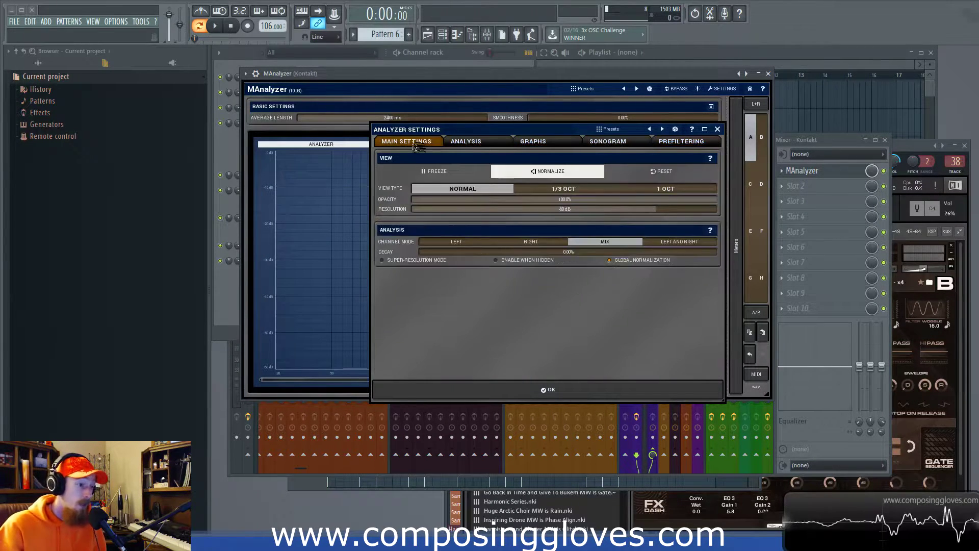
{"action": "left_click", "coordinate": [718, 129]}
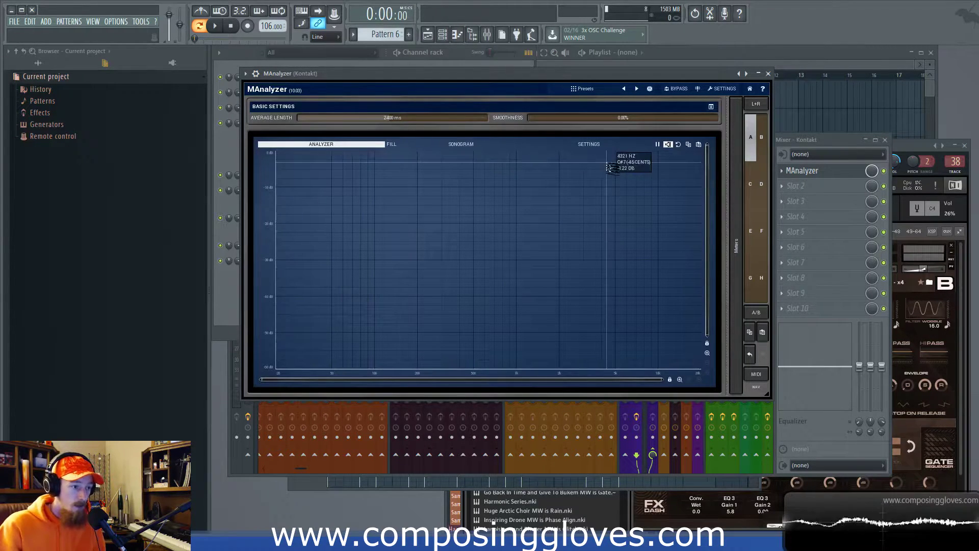
Recheck the Analysis and Graphs settings pages, then expand the IN and WIDTH meters panel.
{"action": "left_click", "coordinate": [596, 146]}
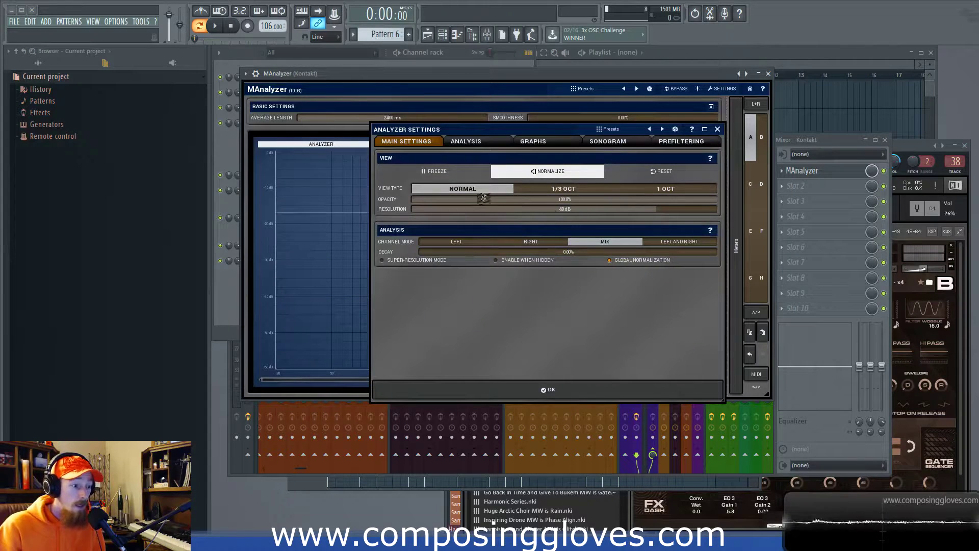
{"action": "left_click", "coordinate": [477, 145]}
{"action": "left_click", "coordinate": [540, 144]}
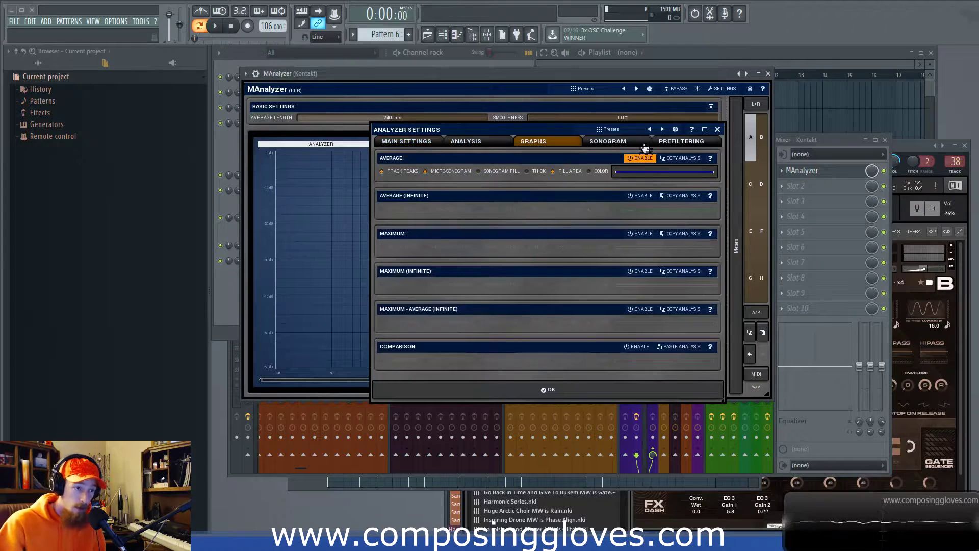
{"action": "left_click", "coordinate": [717, 129]}
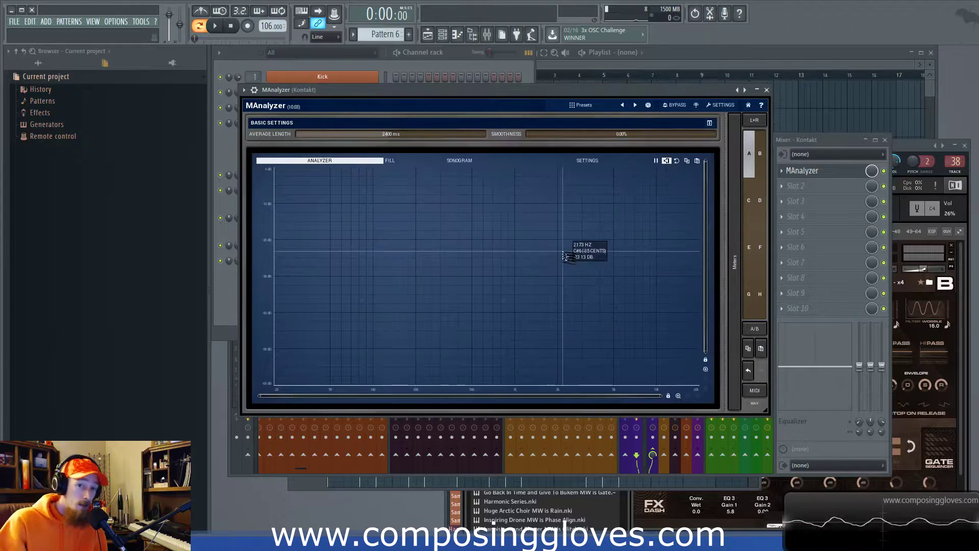
{"action": "left_click", "coordinate": [735, 280]}
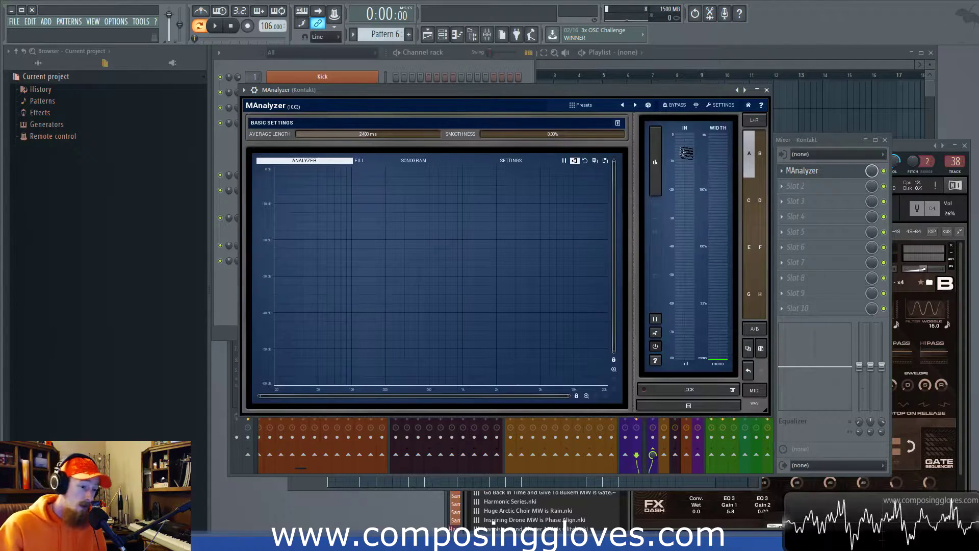
Detach the meters into a floating Meters window placed over the spectrum.
{"action": "left_click", "coordinate": [656, 335]}
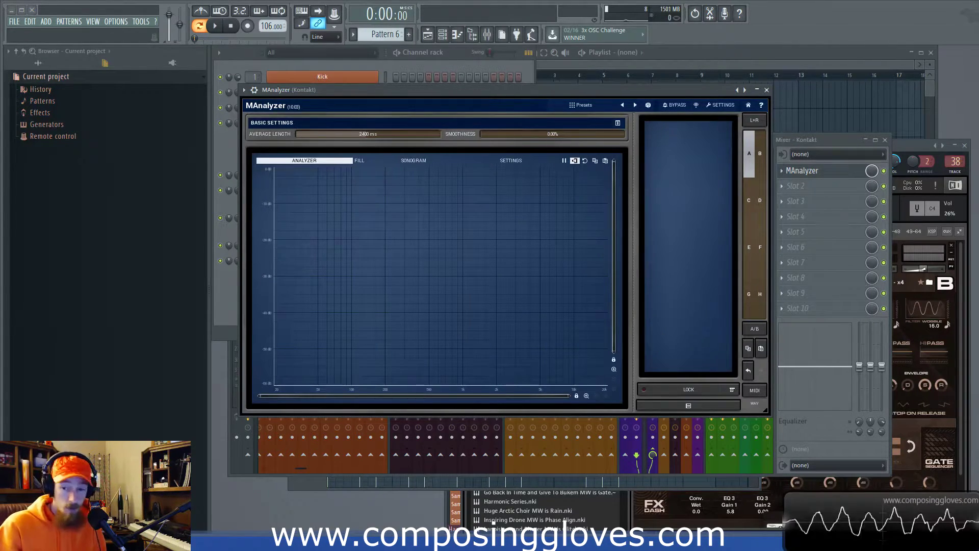
{"action": "left_click_drag", "start_coordinate": [610, 192], "coordinate": [547, 209]}
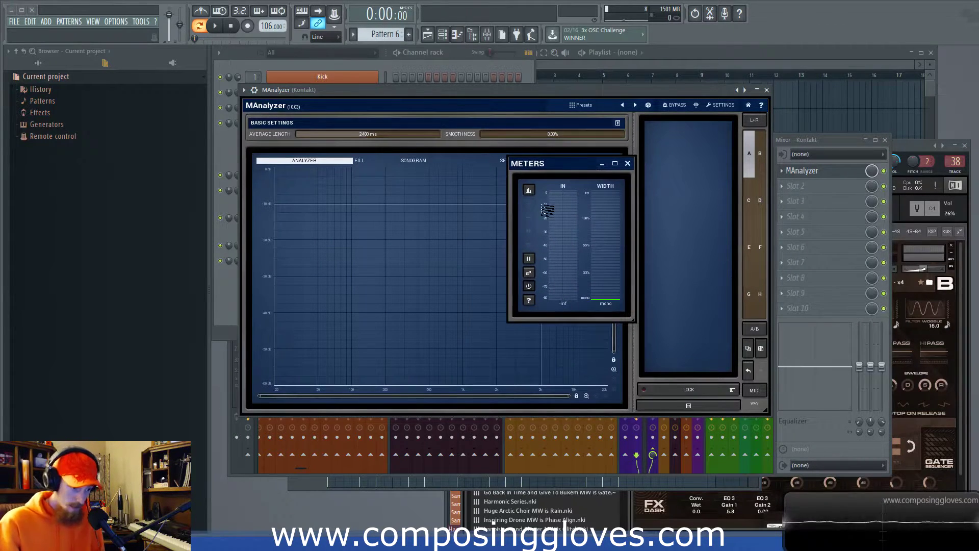
Switch the floating meters to a dB graph, test with playback, then re-dock them.
{"action": "left_click", "coordinate": [528, 190]}
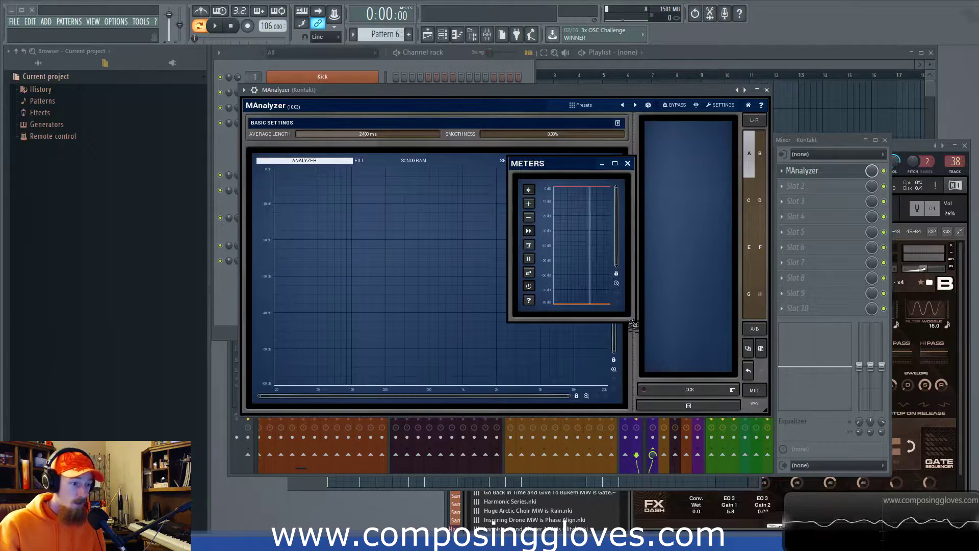
{"action": "left_click_drag", "start_coordinate": [633, 323], "coordinate": [747, 451]}
{"action": "left_click_drag", "start_coordinate": [638, 170], "coordinate": [539, 133]}
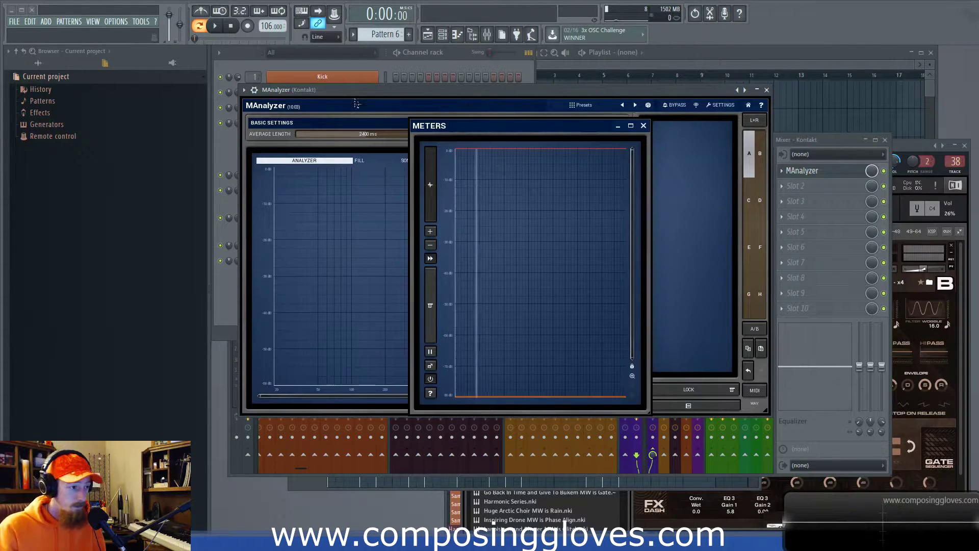
{"action": "key", "text": "space"}
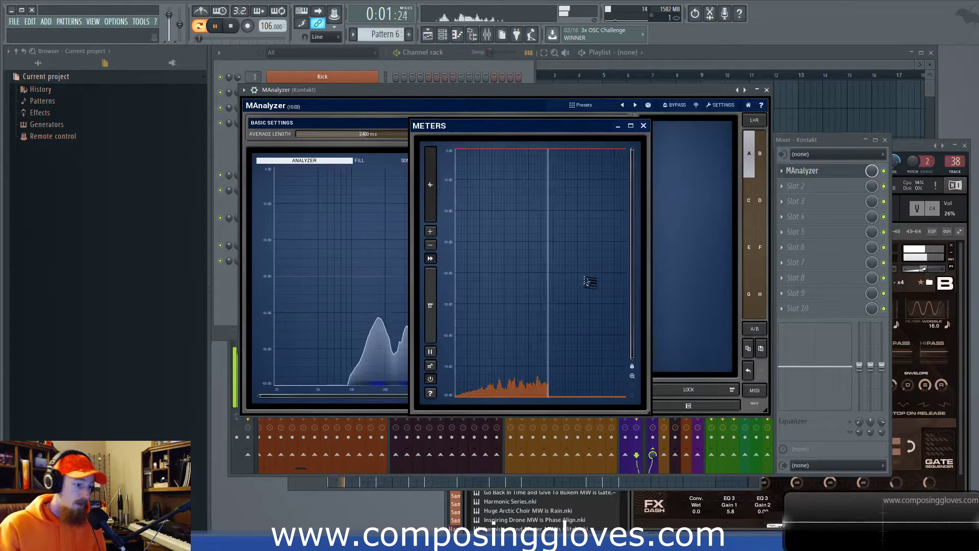
{"action": "key", "text": "space"}
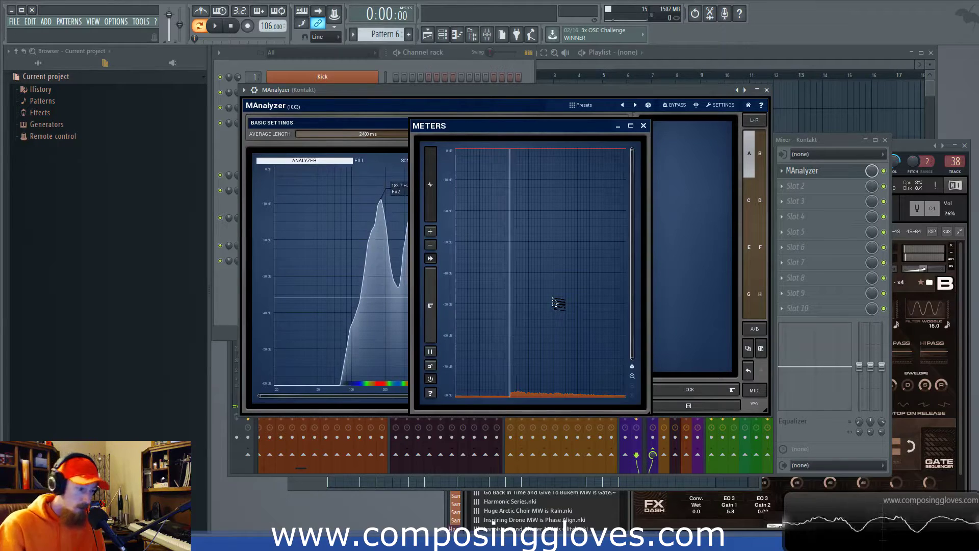
{"action": "left_click", "coordinate": [643, 126]}
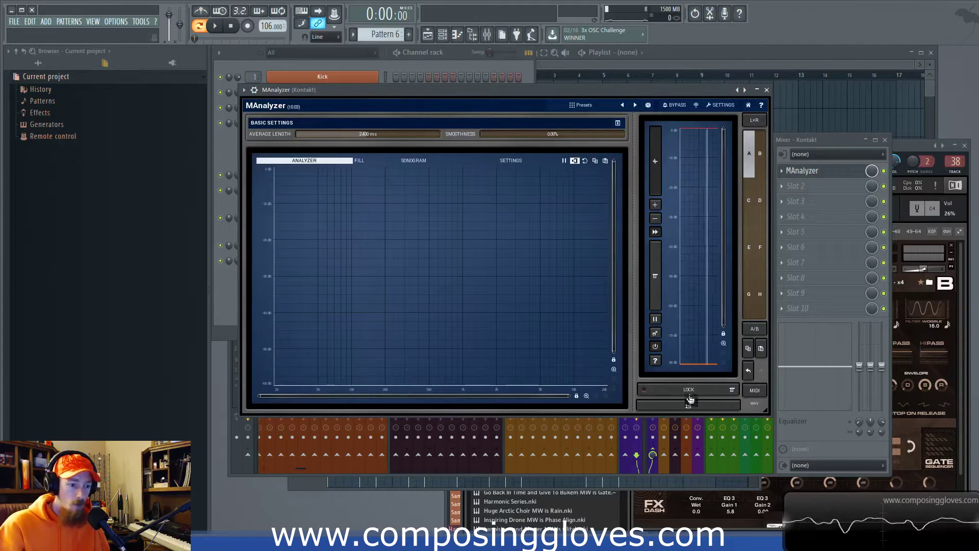
Return MAnalyzer's meters to the IN/WIDTH bars, then play and stop the track to preview it.
{"action": "left_click", "coordinate": [655, 161]}
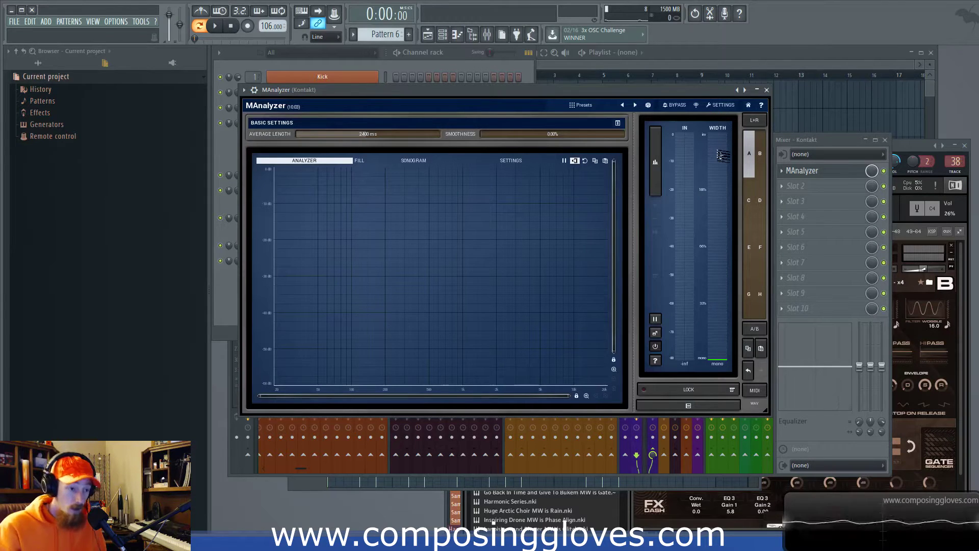
{"action": "key", "text": "space"}
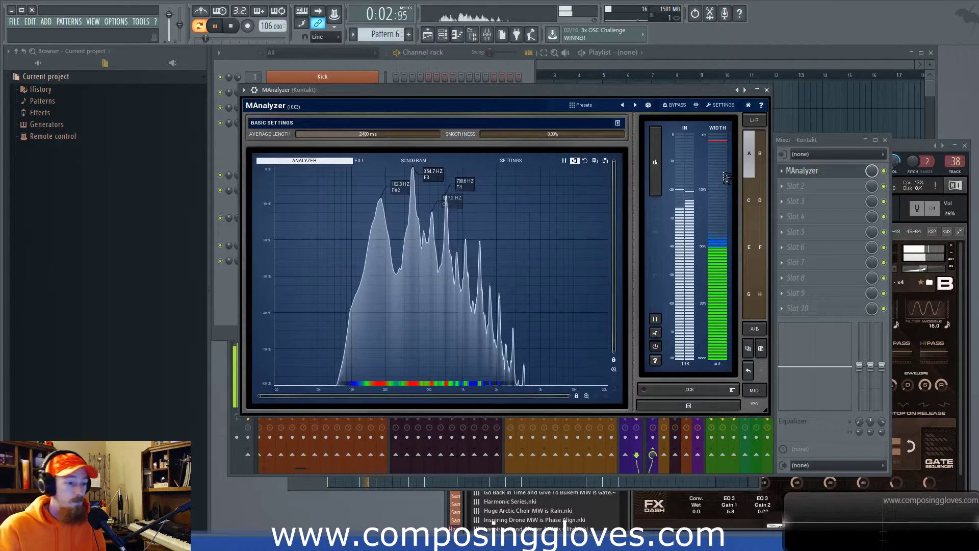
{"action": "key", "text": "space"}
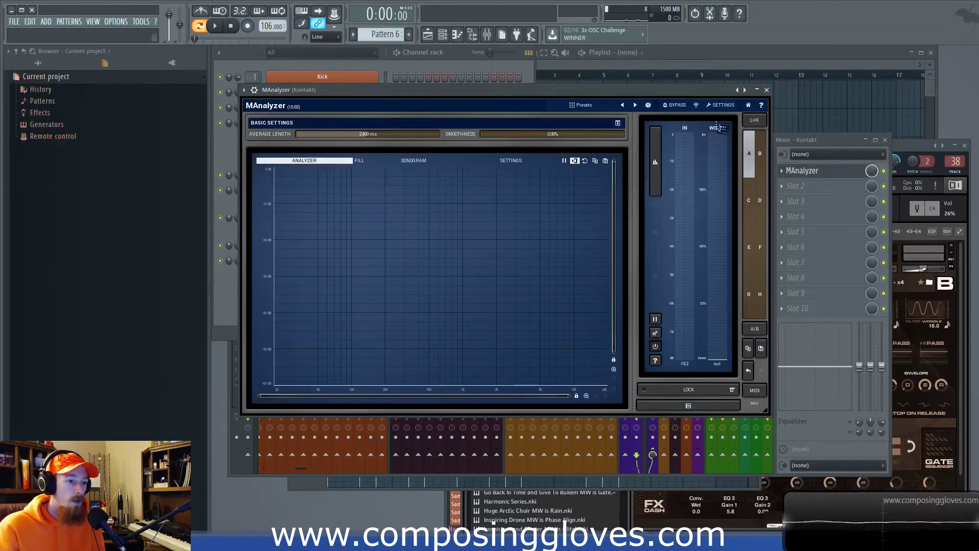
Try another settings slot, then view and close the analyzer settings and general settings dialogs.
{"action": "mouse_move", "coordinate": [748, 173]}
{"action": "left_mouse_down"}
{"action": "mouse_move", "coordinate": [749, 239]}
{"action": "mouse_move", "coordinate": [765, 254]}
{"action": "mouse_move", "coordinate": [755, 294]}
{"action": "mouse_move", "coordinate": [763, 249]}
{"action": "mouse_move", "coordinate": [751, 170]}
{"action": "left_mouse_up"}
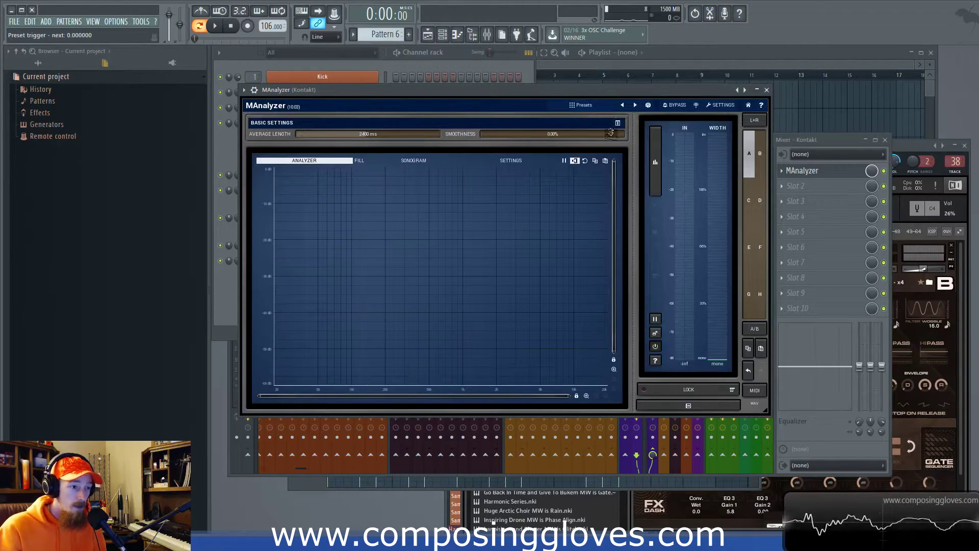
{"action": "left_click", "coordinate": [502, 162]}
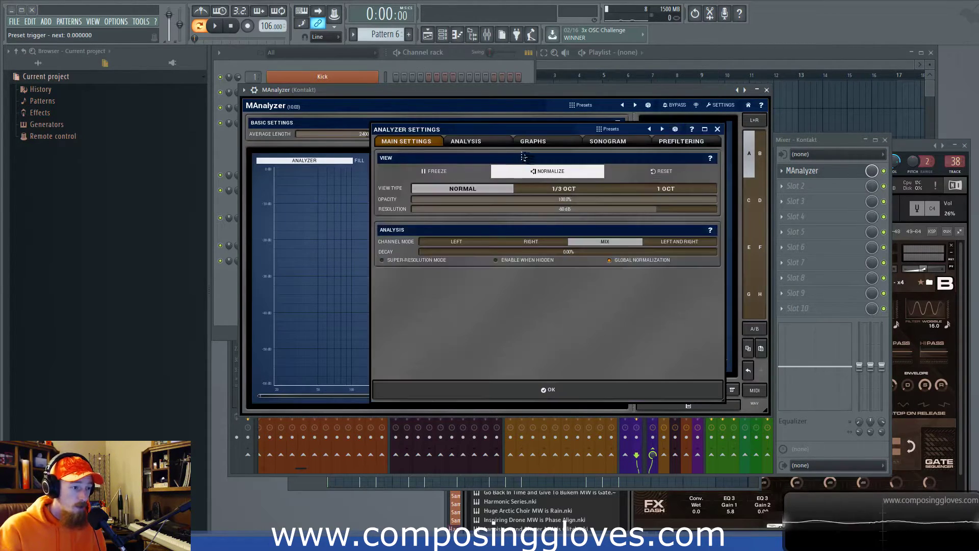
{"action": "left_click", "coordinate": [717, 129]}
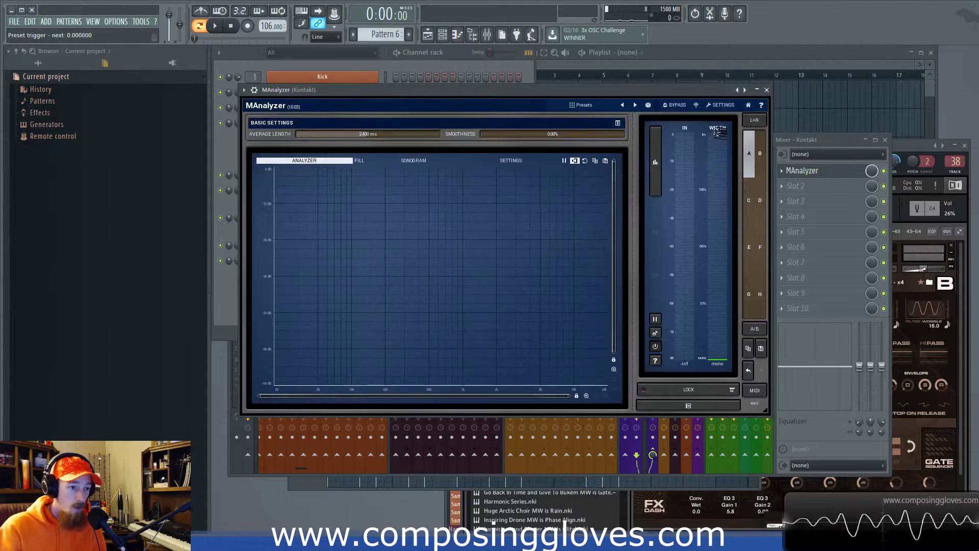
{"action": "left_click", "coordinate": [722, 105]}
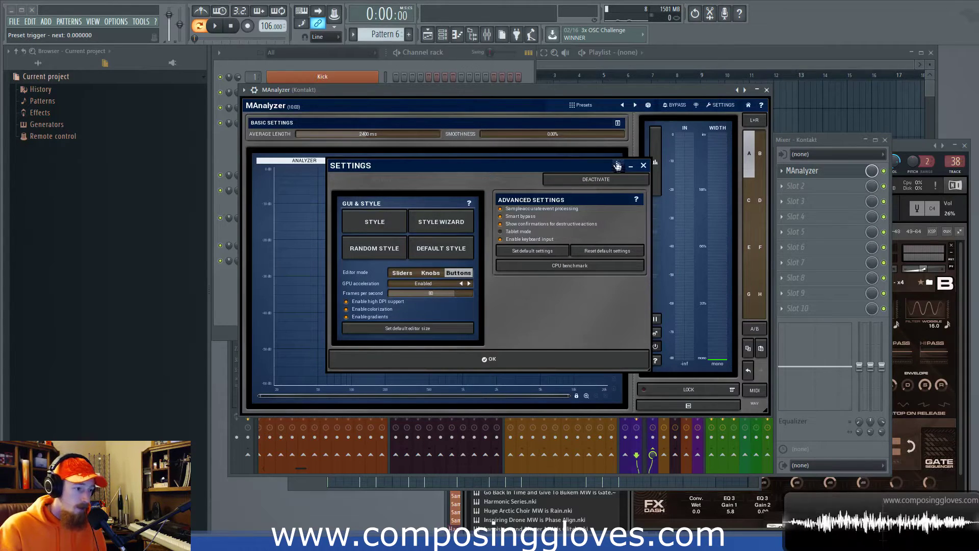
{"action": "left_click", "coordinate": [643, 166]}
Switch to slot F, expand and collapse the meters, return to slot A, and show the presets.
{"action": "left_click", "coordinate": [759, 250]}
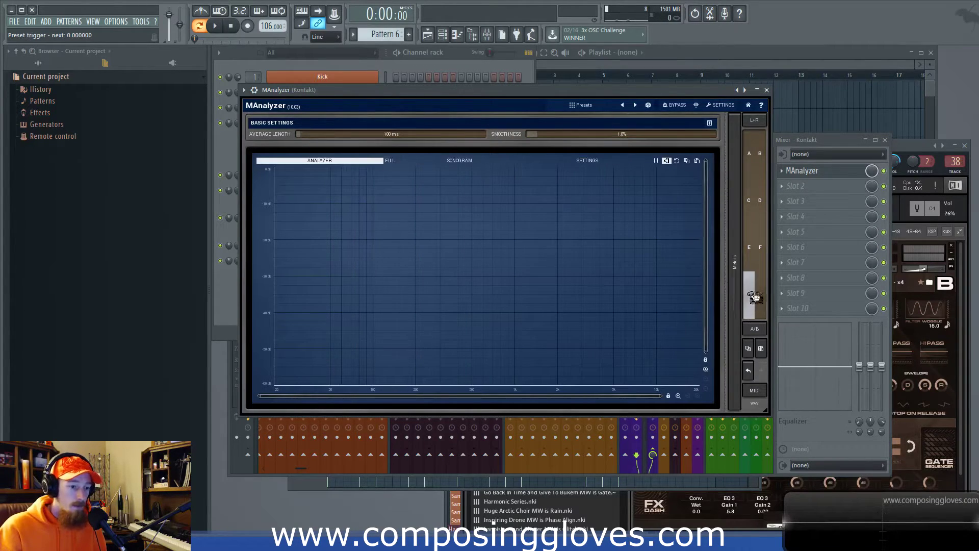
{"action": "left_click", "coordinate": [734, 262]}
{"action": "left_click", "coordinate": [735, 262]}
{"action": "left_click", "coordinate": [745, 165]}
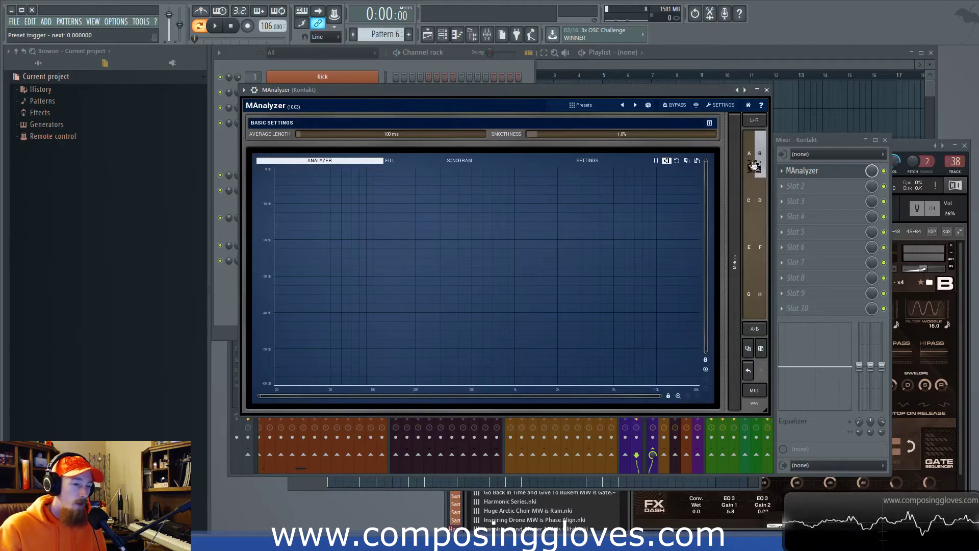
{"action": "left_click", "coordinate": [580, 105]}
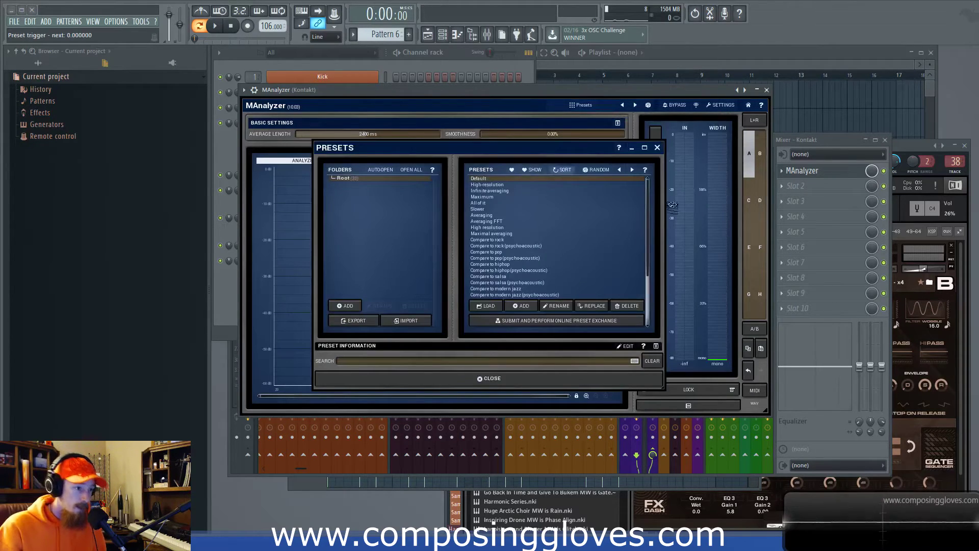
Close the preset list, go to slot C then back to A, and move the MAnalyzer window up-left.
{"action": "left_click", "coordinate": [657, 149]}
{"action": "left_click", "coordinate": [749, 200]}
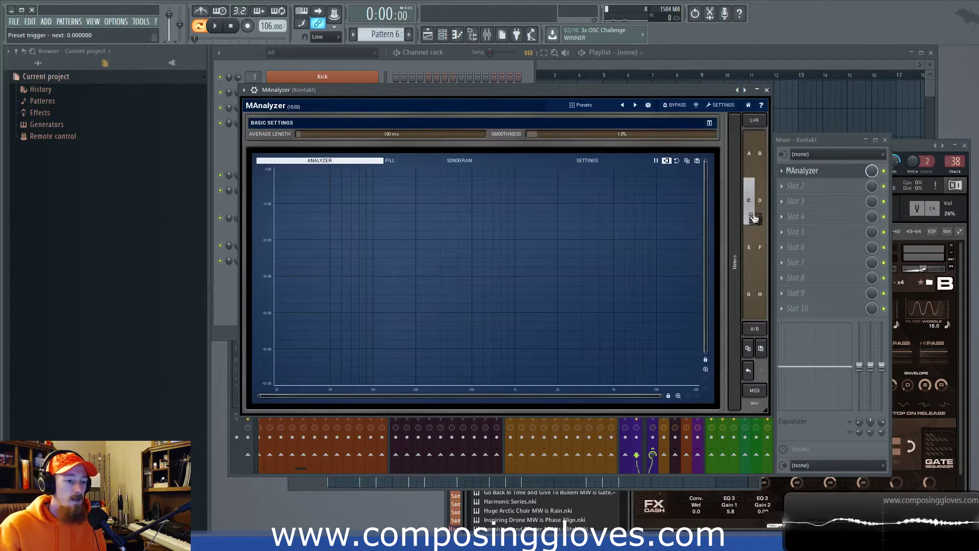
{"action": "left_click", "coordinate": [748, 153]}
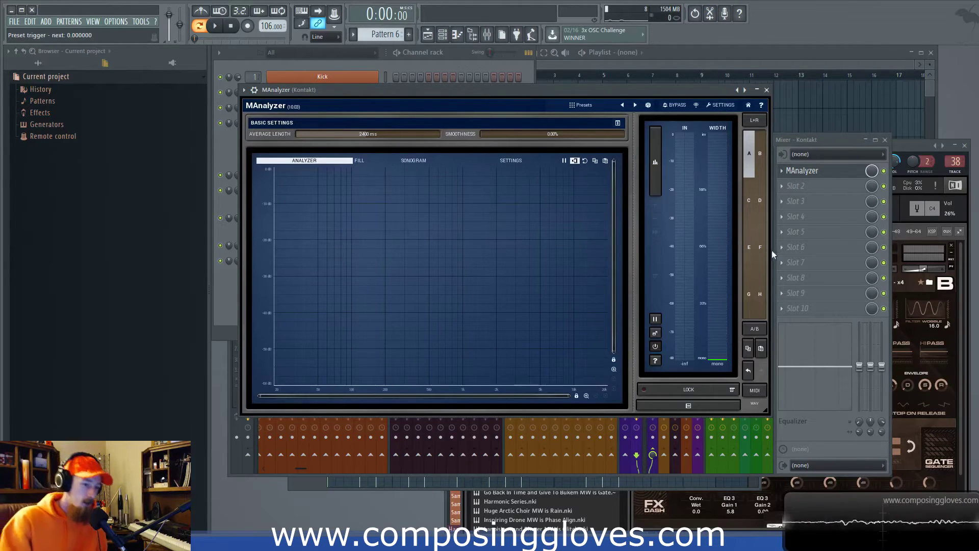
{"action": "left_click_drag", "start_coordinate": [508, 89], "coordinate": [494, 78]}
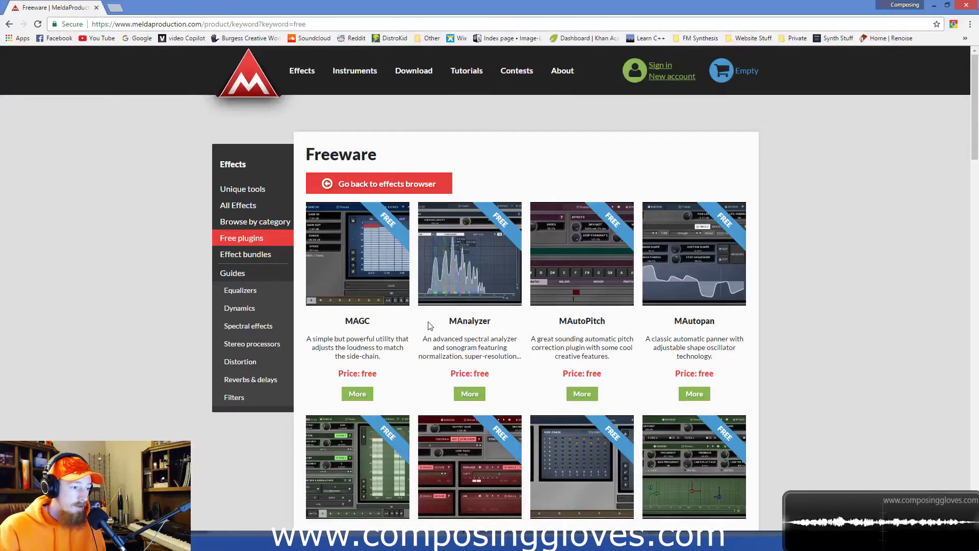
Scroll through the Freeware listing, then go to the Effect bundles page.
{"action": "scroll", "coordinate": [794, 232], "scroll_direction": "down", "scroll_amount": 8}
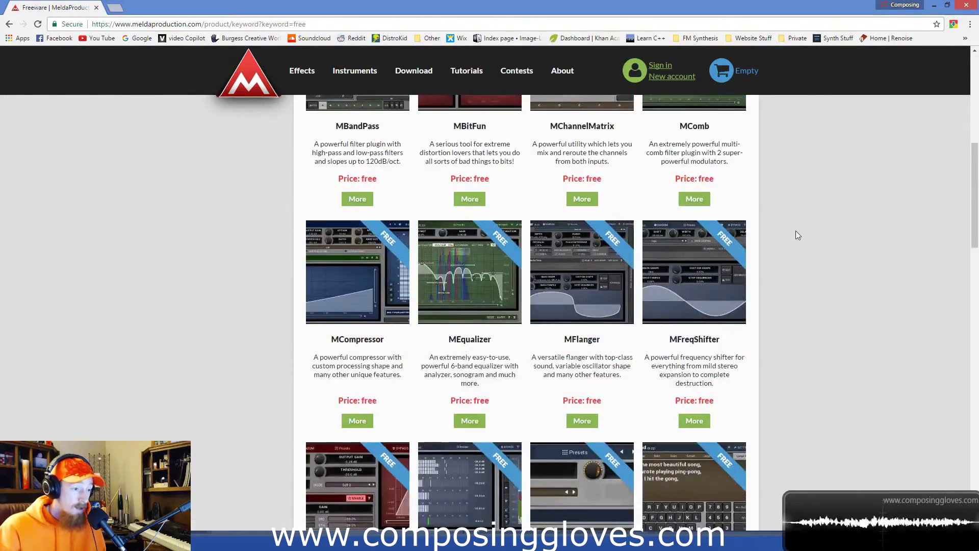
{"action": "scroll", "coordinate": [793, 222], "scroll_direction": "down", "scroll_amount": 20}
{"action": "scroll", "coordinate": [336, 409], "scroll_direction": "up", "scroll_amount": 4}
{"action": "scroll", "coordinate": [336, 408], "scroll_direction": "up", "scroll_amount": 20}
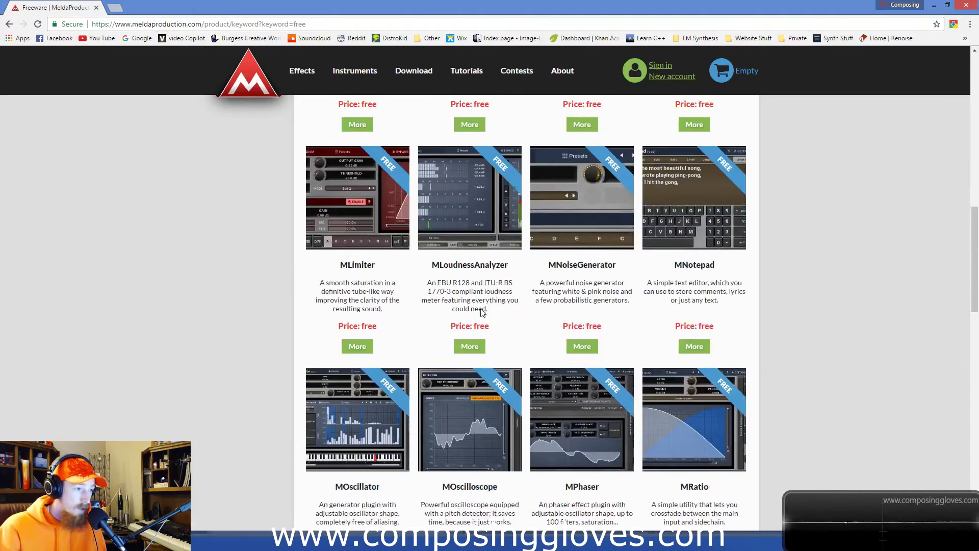
{"action": "scroll", "coordinate": [484, 311], "scroll_direction": "up", "scroll_amount": 10}
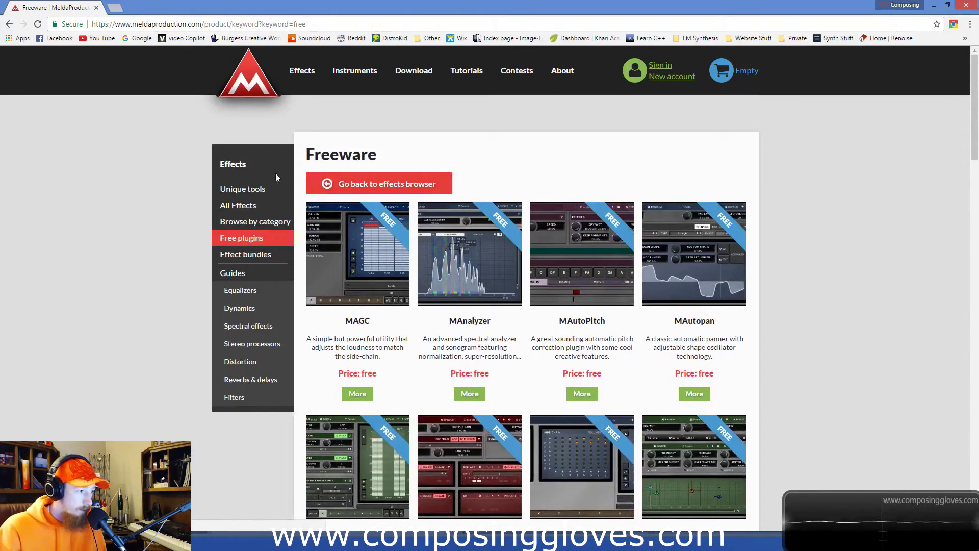
{"action": "left_click", "coordinate": [259, 259]}
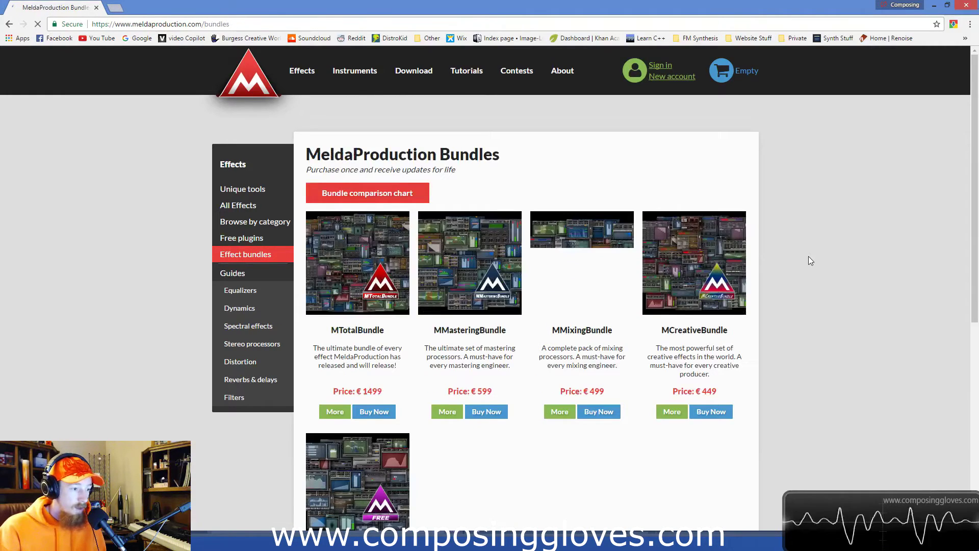
Scroll through the bundle prices, then go back to the Freeware listing.
{"action": "scroll", "coordinate": [810, 260], "scroll_direction": "down", "scroll_amount": 3}
{"action": "scroll", "coordinate": [810, 260], "scroll_direction": "down", "scroll_amount": 2}
{"action": "scroll", "coordinate": [809, 259], "scroll_direction": "up", "scroll_amount": 4}
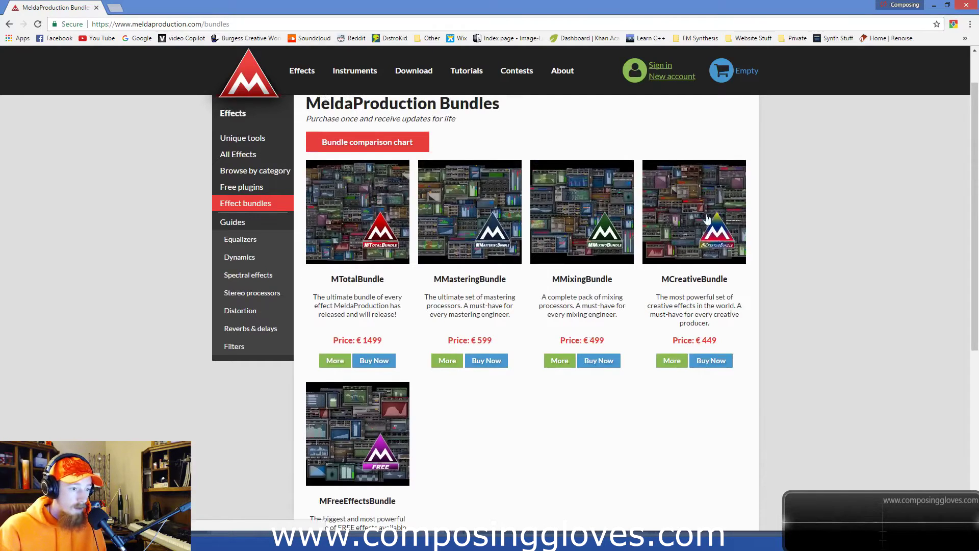
{"action": "scroll", "coordinate": [357, 199], "scroll_direction": "down", "scroll_amount": 2}
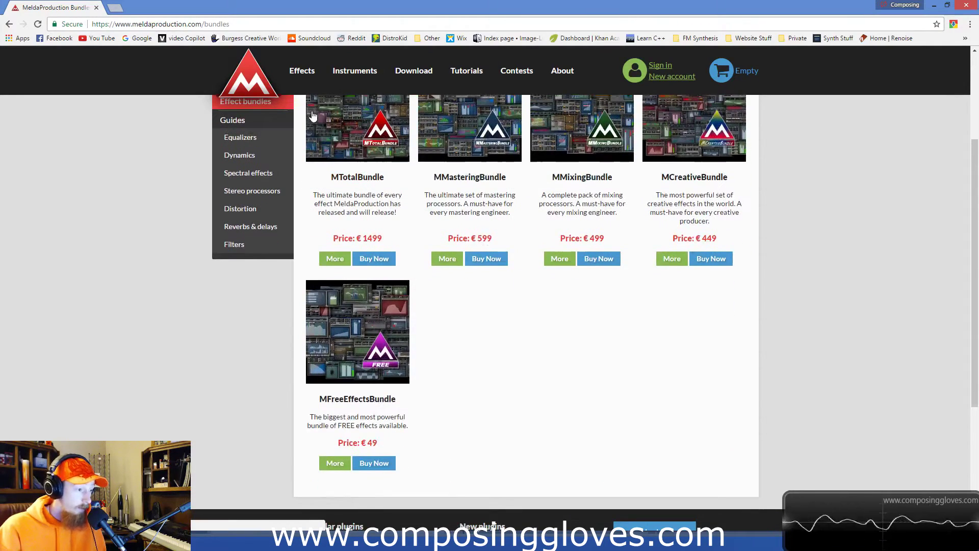
{"action": "scroll", "coordinate": [772, 249], "scroll_direction": "down", "scroll_amount": 1}
{"action": "scroll", "coordinate": [775, 248], "scroll_direction": "down", "scroll_amount": 1}
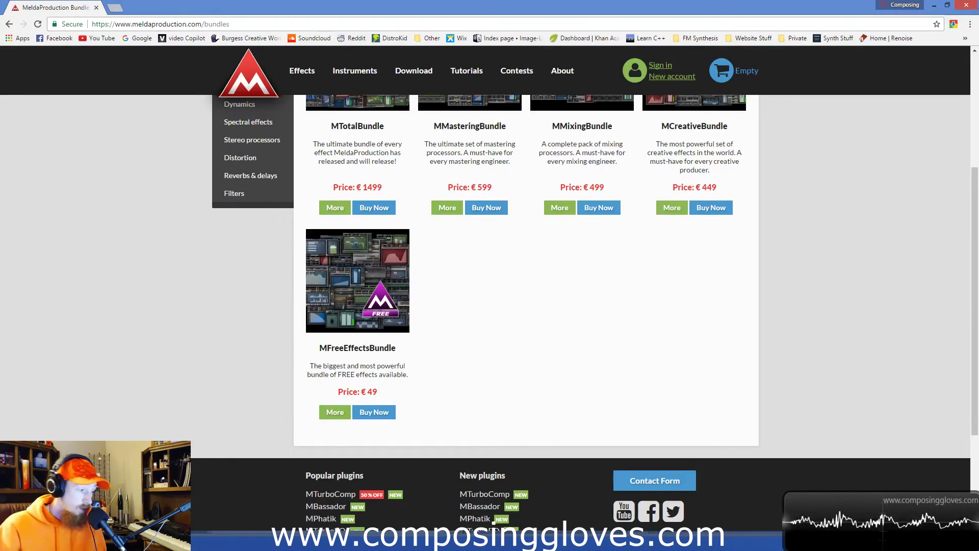
{"action": "left_click", "coordinate": [9, 25]}
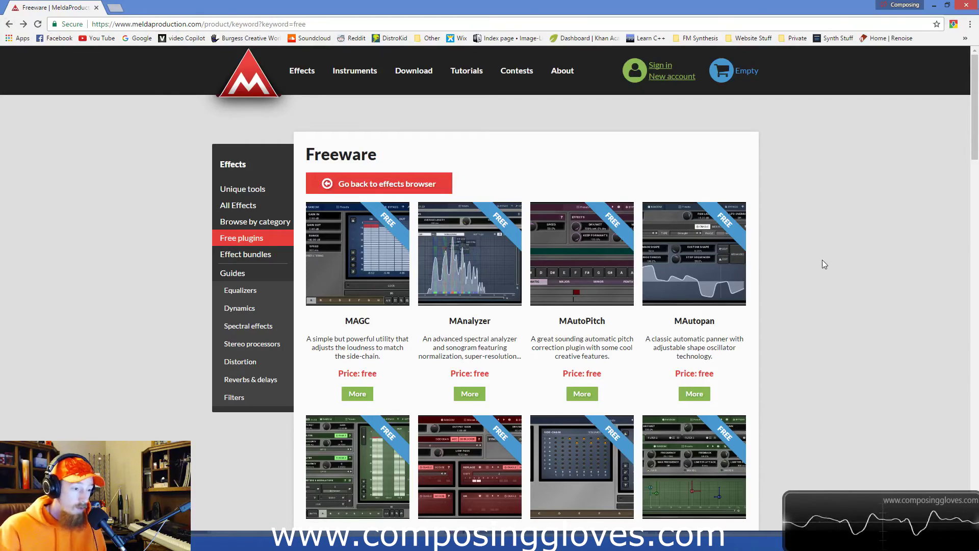
Scroll the Freeware page down and up, then switch back to the FL Studio project.
{"action": "scroll", "coordinate": [821, 260], "scroll_direction": "down", "scroll_amount": 12}
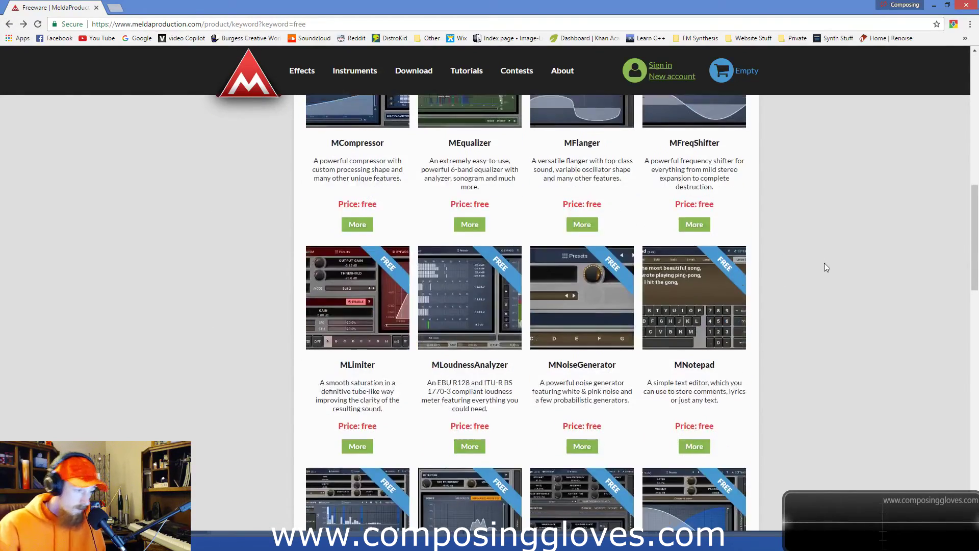
{"action": "scroll", "coordinate": [824, 261], "scroll_direction": "up", "scroll_amount": 10}
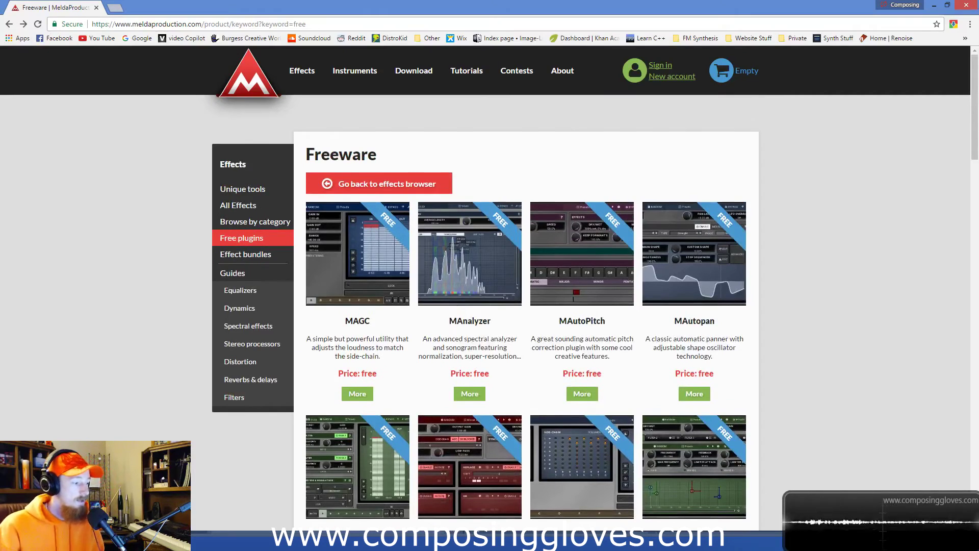
{"action": "key", "text": "alt+Tab"}
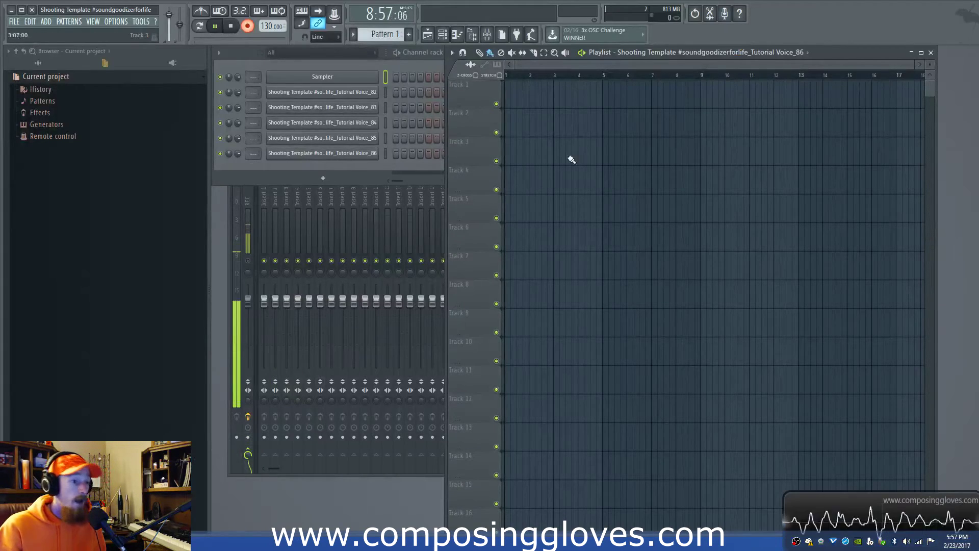